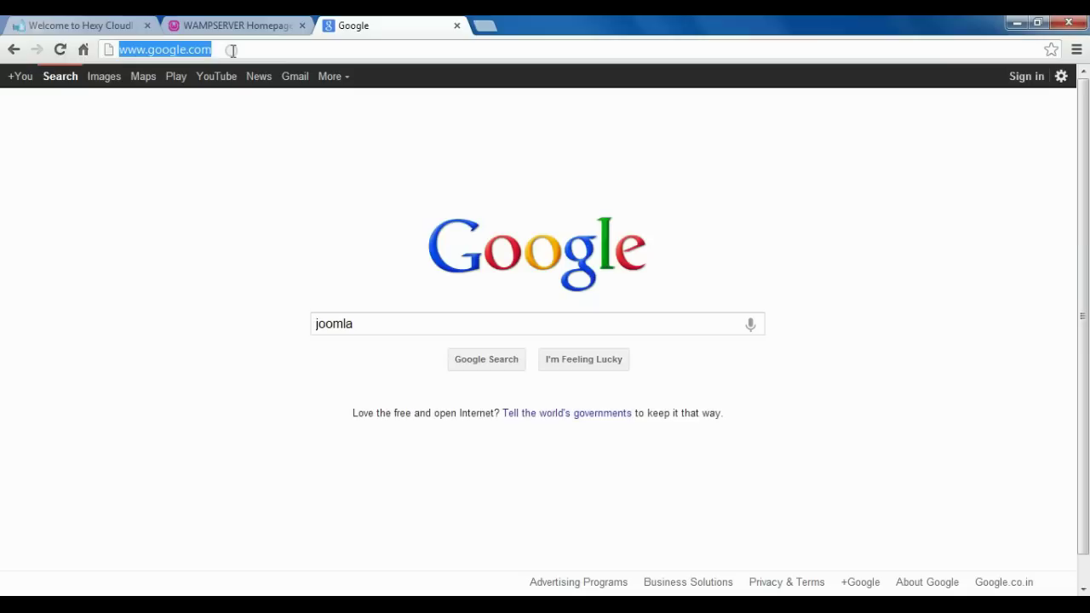
{"action": "type", "text": "www.joo"}
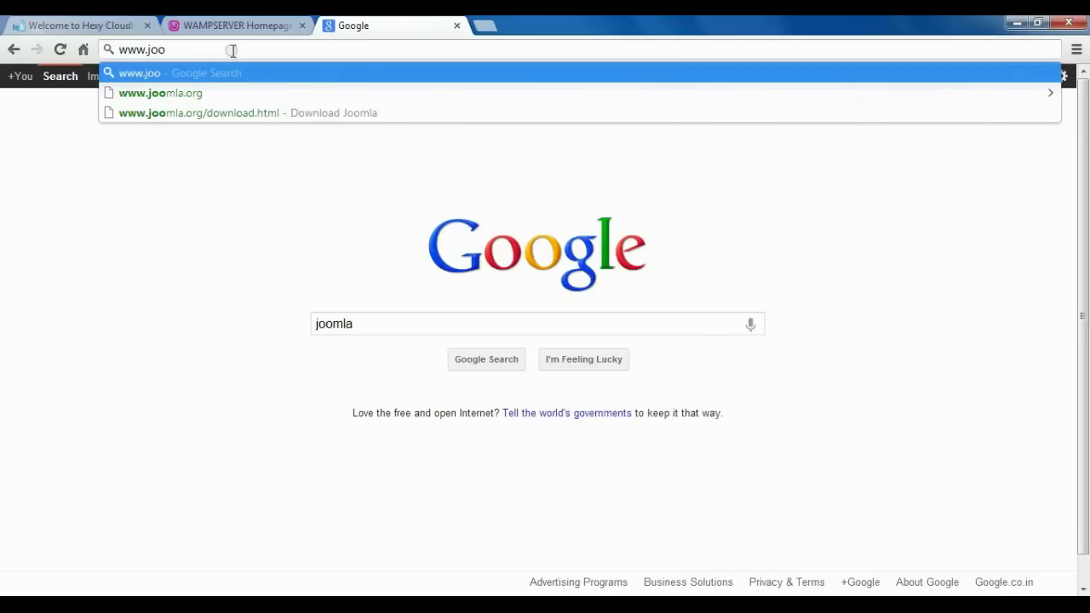
{"action": "key", "text": "Down"}
{"action": "key", "text": "Return"}
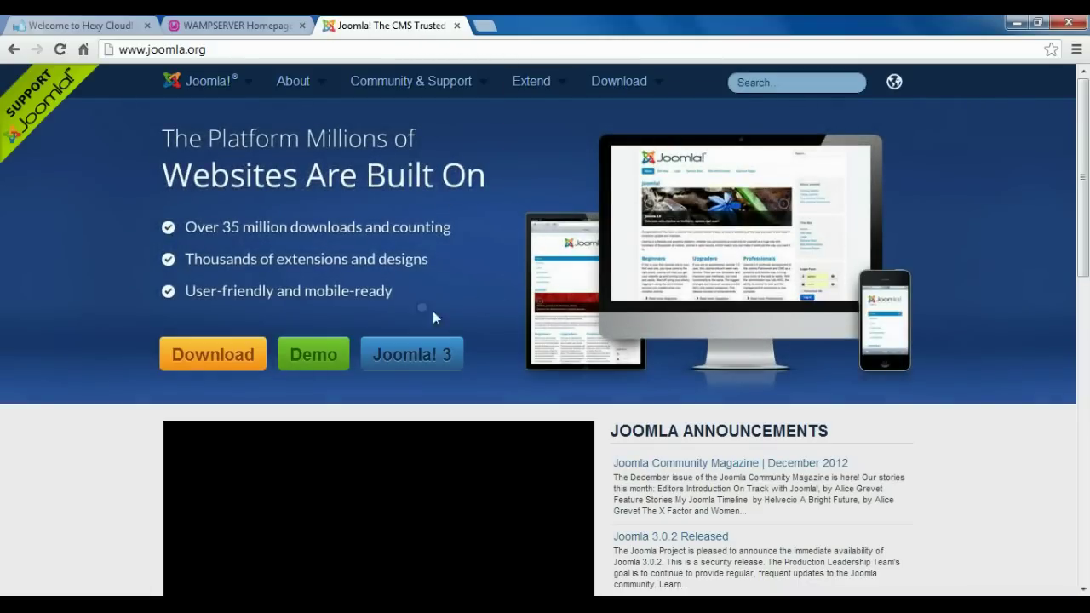
{"action": "left_click", "coordinate": [256, 366]}
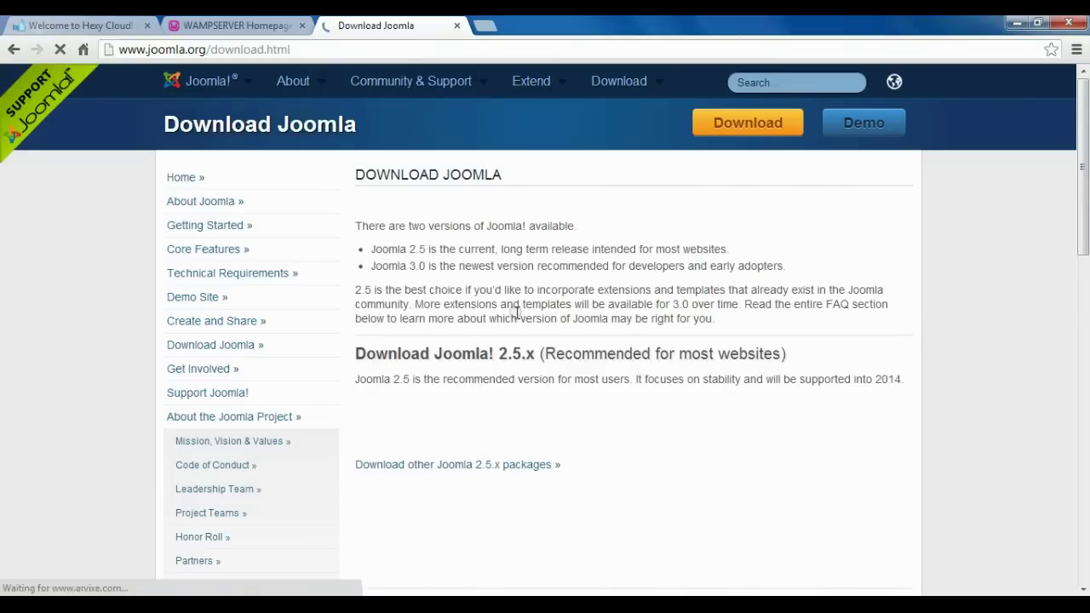
{"action": "scroll", "coordinate": [591, 360], "scroll_direction": "down", "scroll_amount": 1}
{"action": "scroll", "coordinate": [591, 360], "scroll_direction": "down", "scroll_amount": 4}
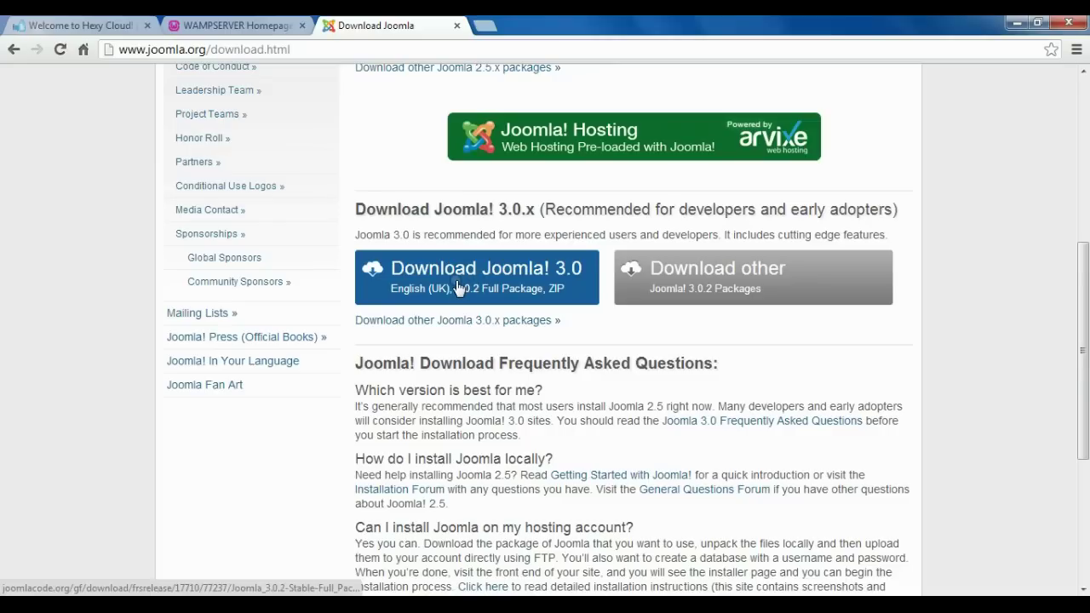
Close the Download Joomla and WAMPSERVER tabs and open the Downloads folder via Run.
{"action": "left_click", "coordinate": [457, 25]}
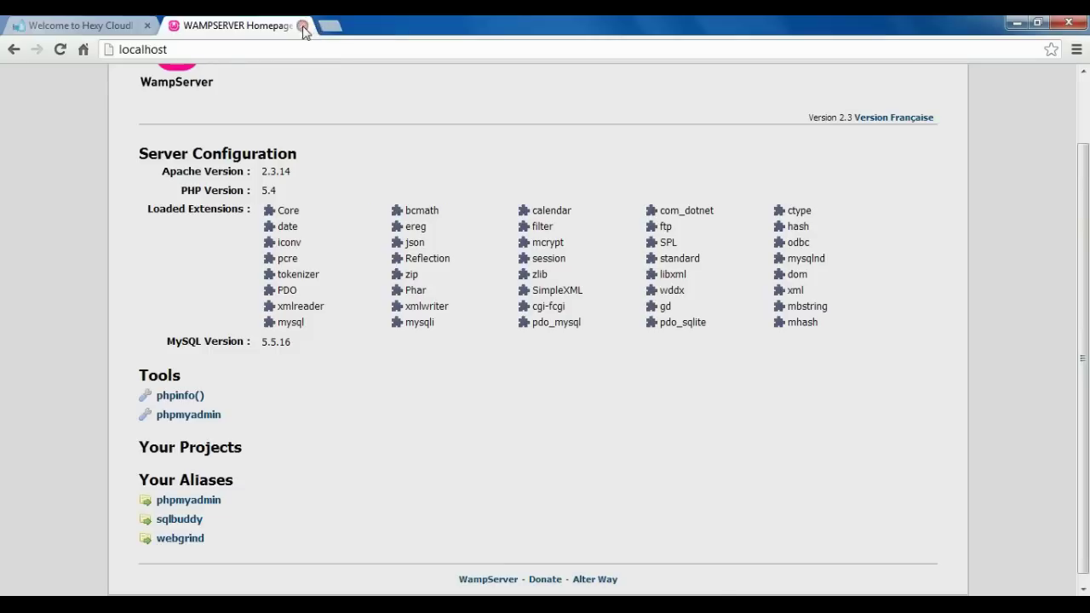
{"action": "left_click", "coordinate": [301, 26]}
{"action": "key", "text": "super"}
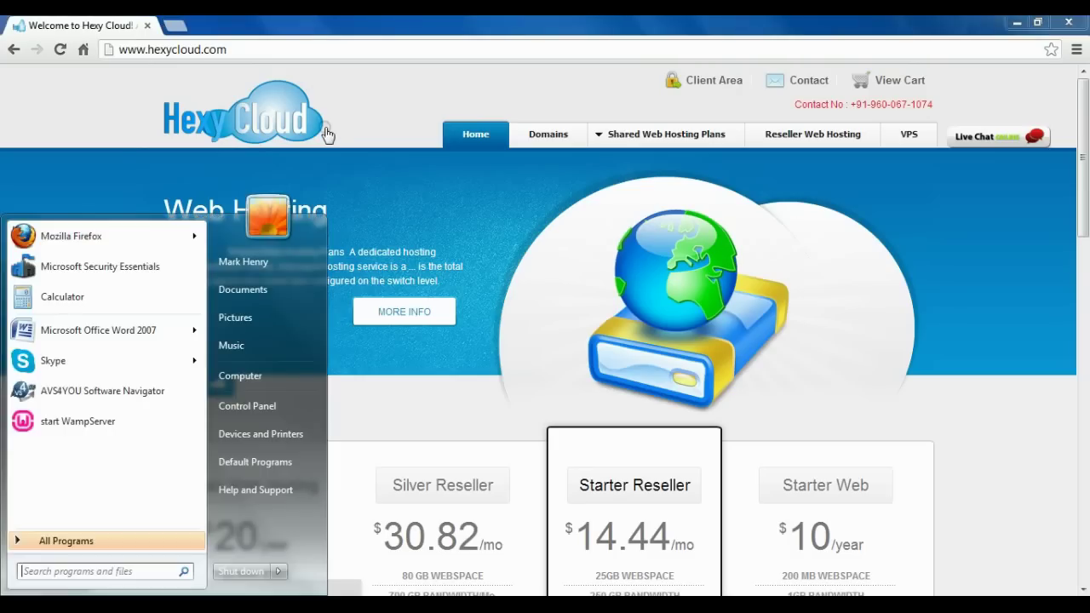
{"action": "type", "text": "run"}
{"action": "key", "text": "Return"}
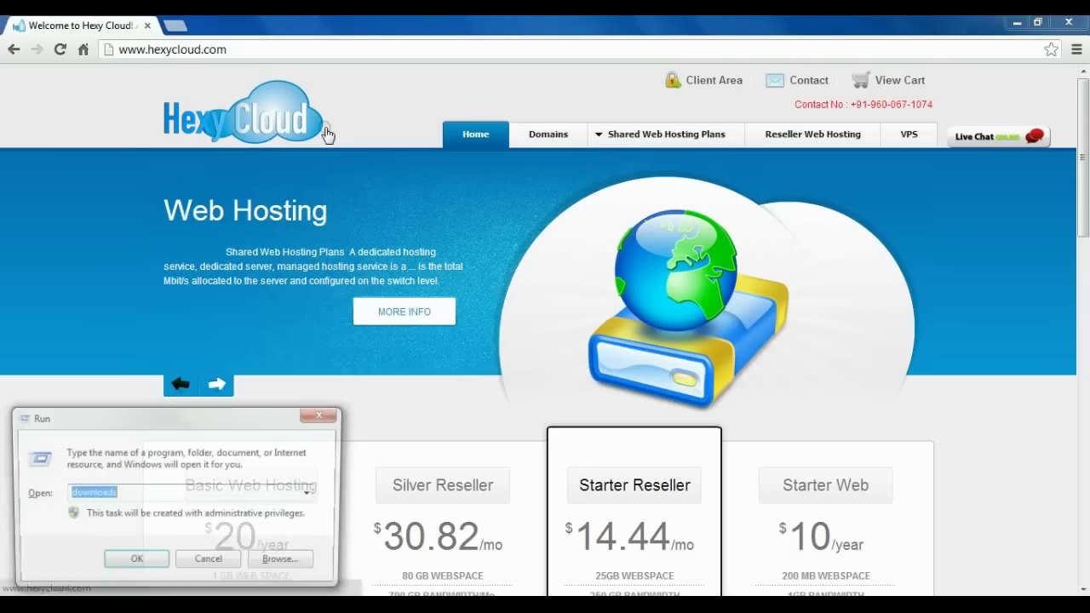
{"action": "key", "text": "Return"}
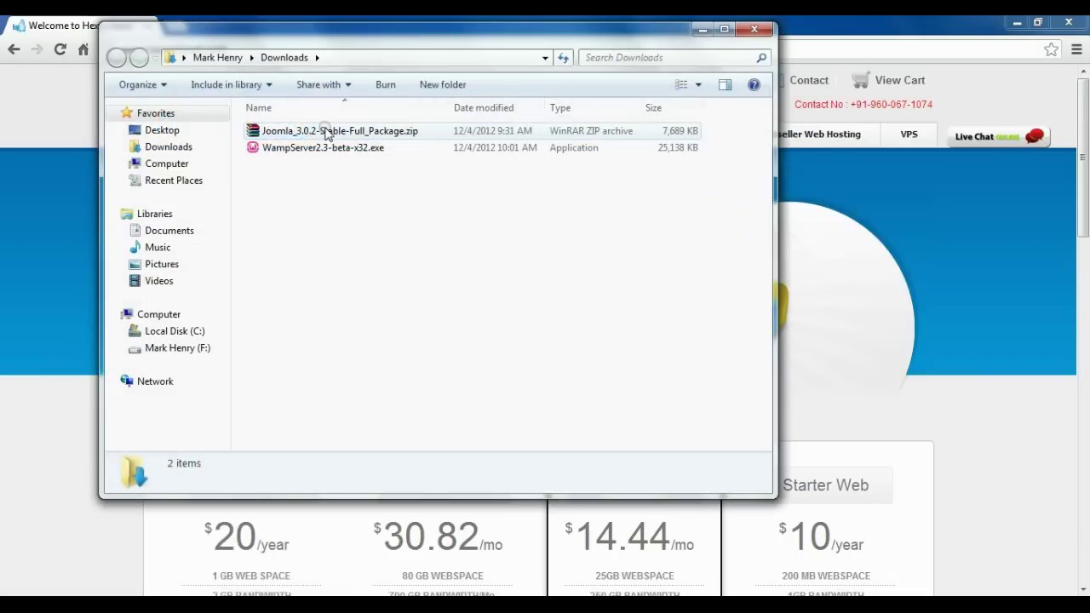
Copy Joomla_3.0.2-Stable-Full_Package.zip from Downloads.
{"action": "left_click", "coordinate": [313, 137]}
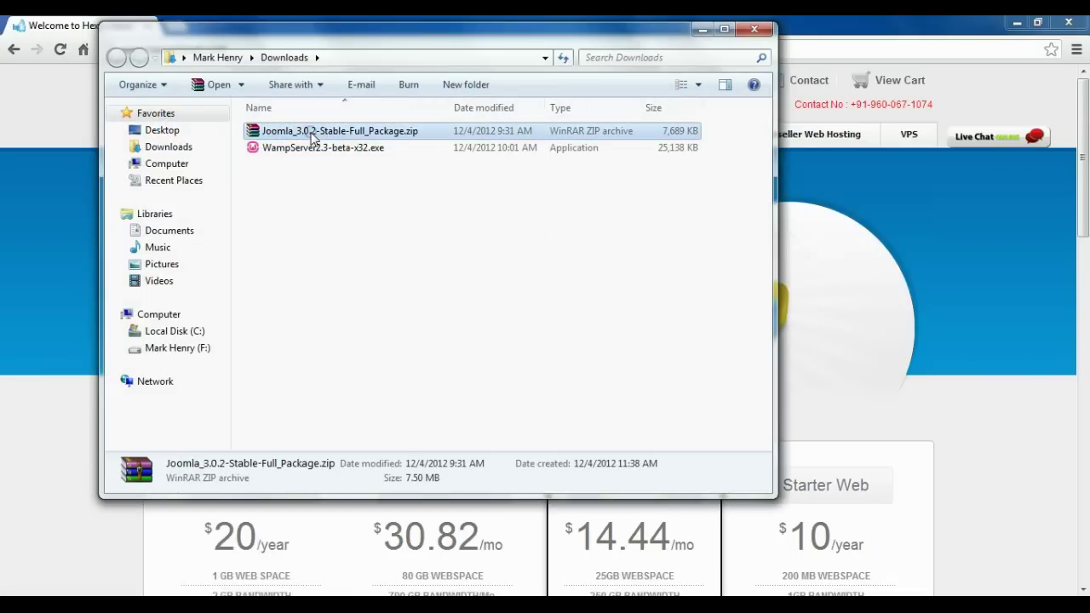
{"action": "right_click", "coordinate": [313, 137]}
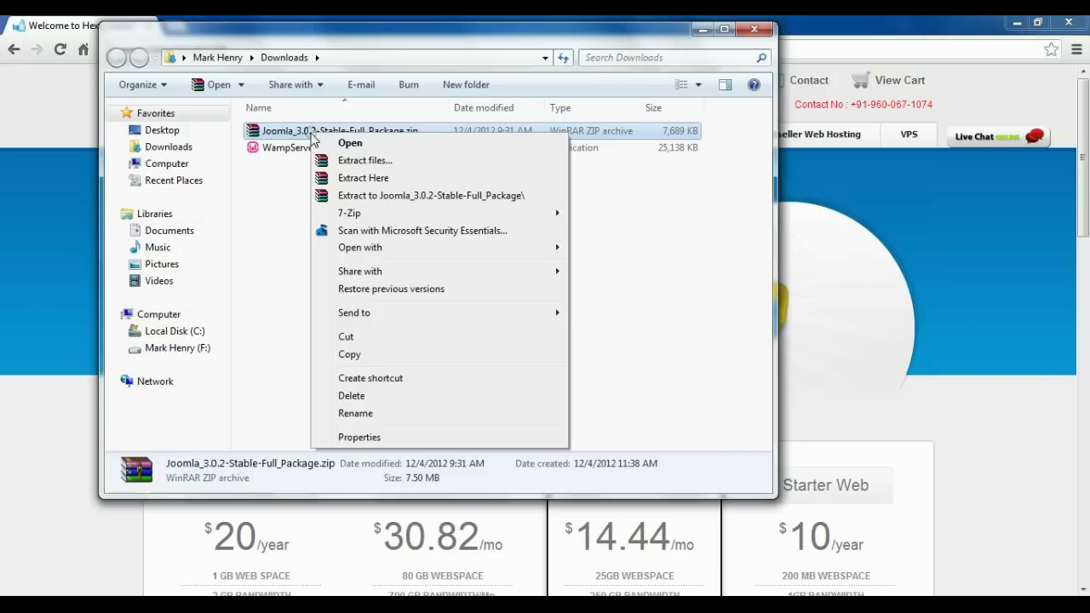
{"action": "left_click", "coordinate": [349, 355]}
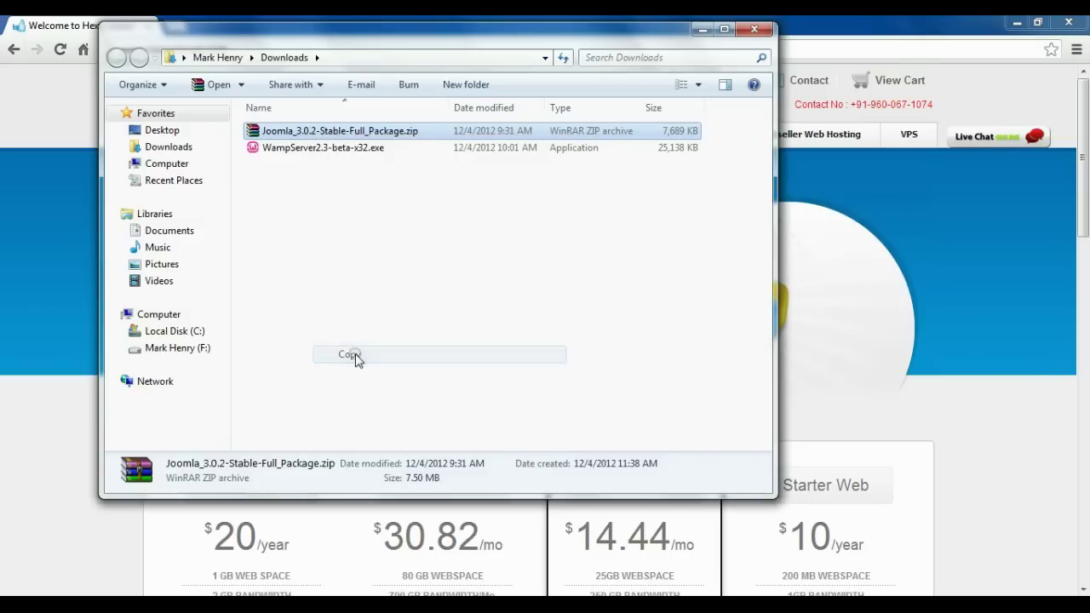
{"action": "left_click", "coordinate": [169, 335]}
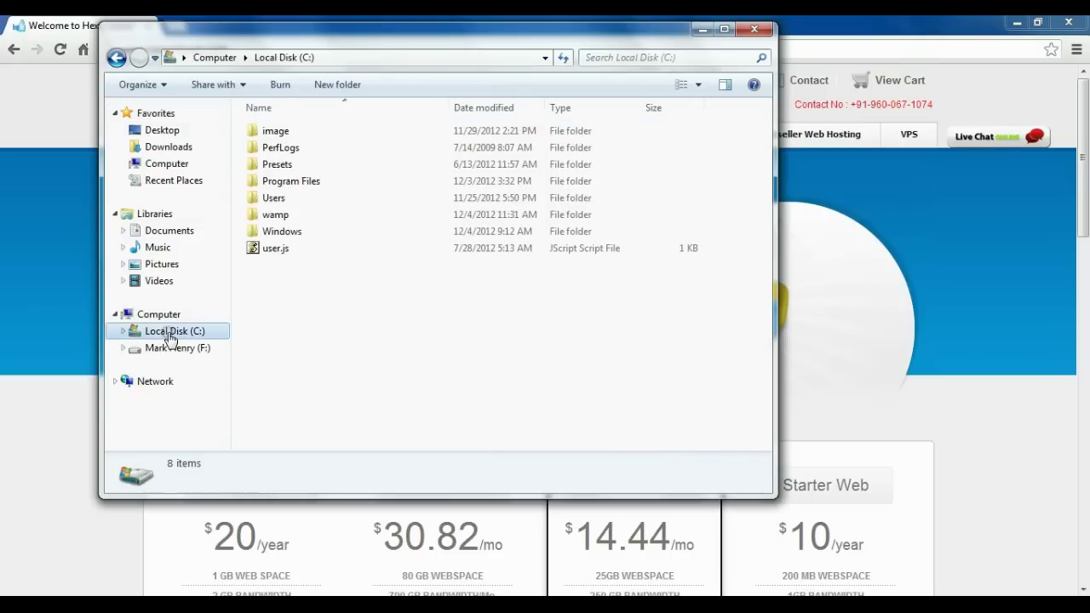
{"action": "double_click", "coordinate": [281, 218]}
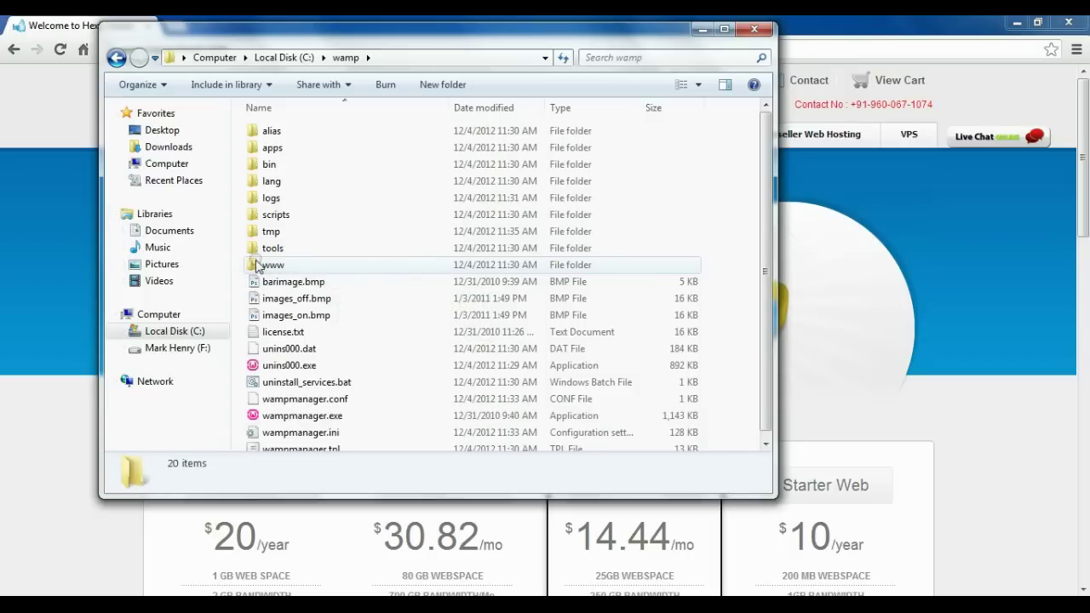
{"action": "double_click", "coordinate": [269, 264]}
{"action": "left_click", "coordinate": [442, 84]}
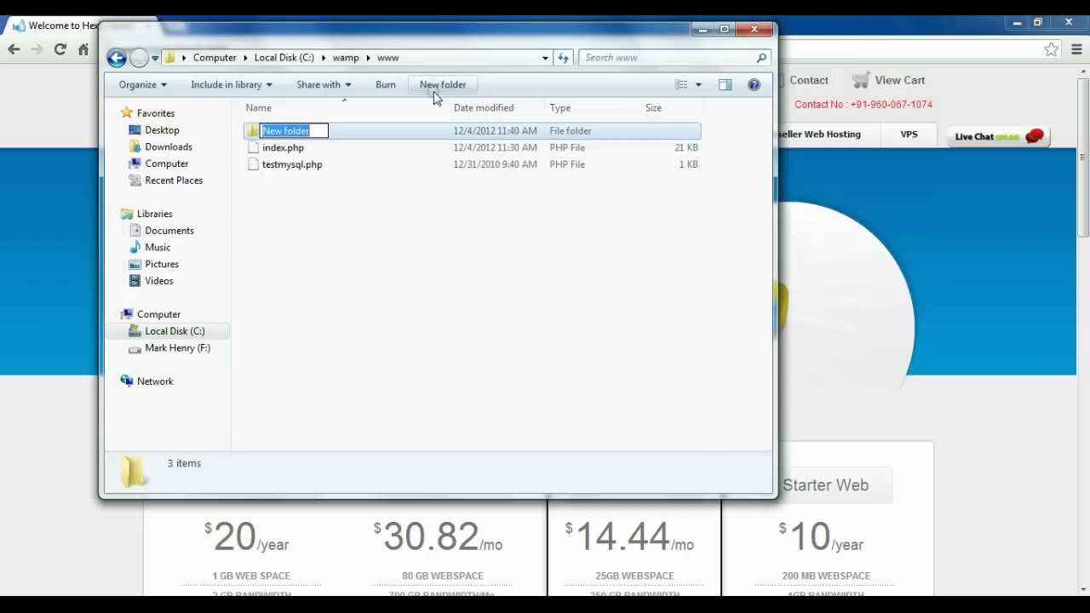
{"action": "type", "text": "j"}
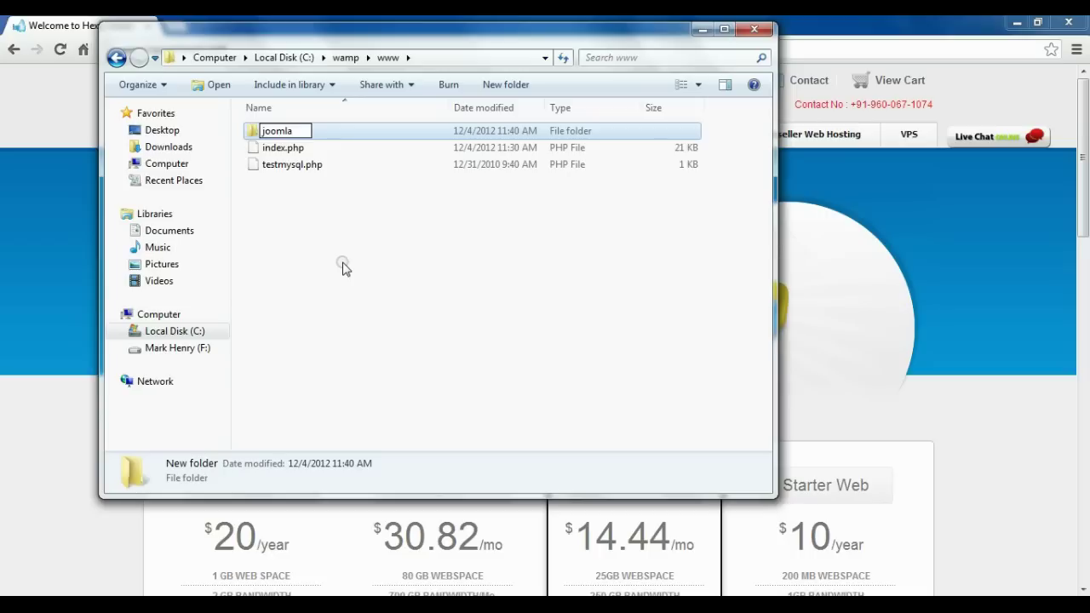
{"action": "type", "text": "oomla"}
{"action": "key", "text": "Return"}
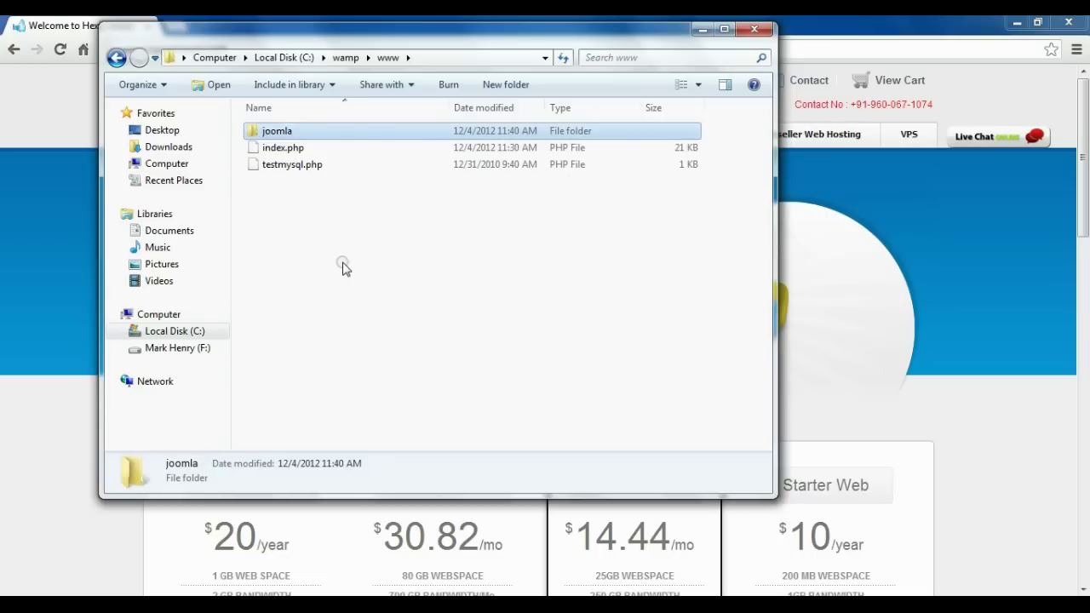
{"action": "key", "text": "Return"}
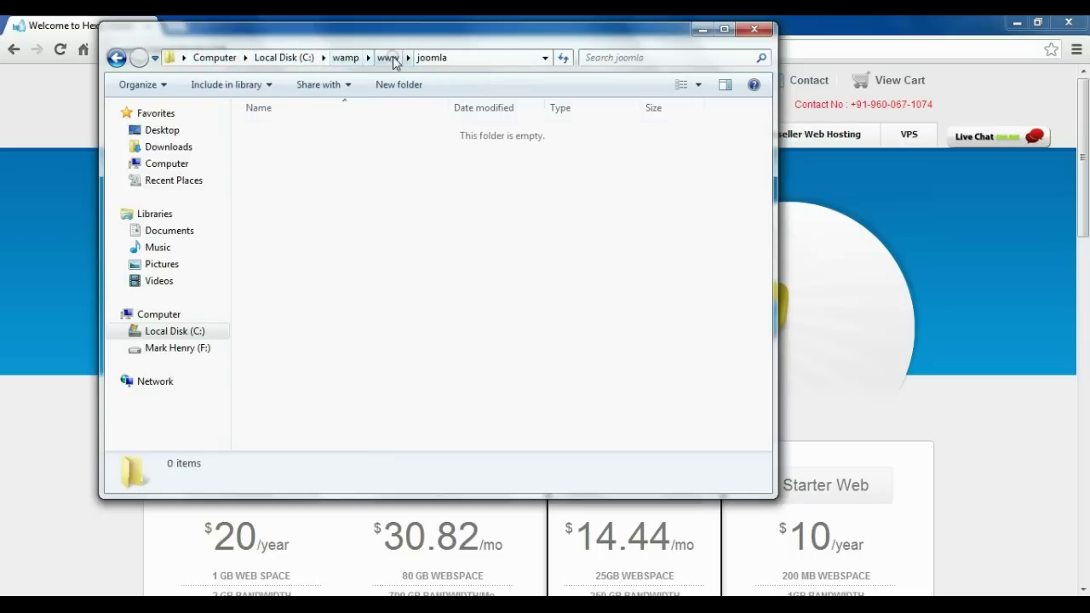
Paste the Joomla 3.0.2 zip package into the joomla folder.
{"action": "right_click", "coordinate": [286, 187]}
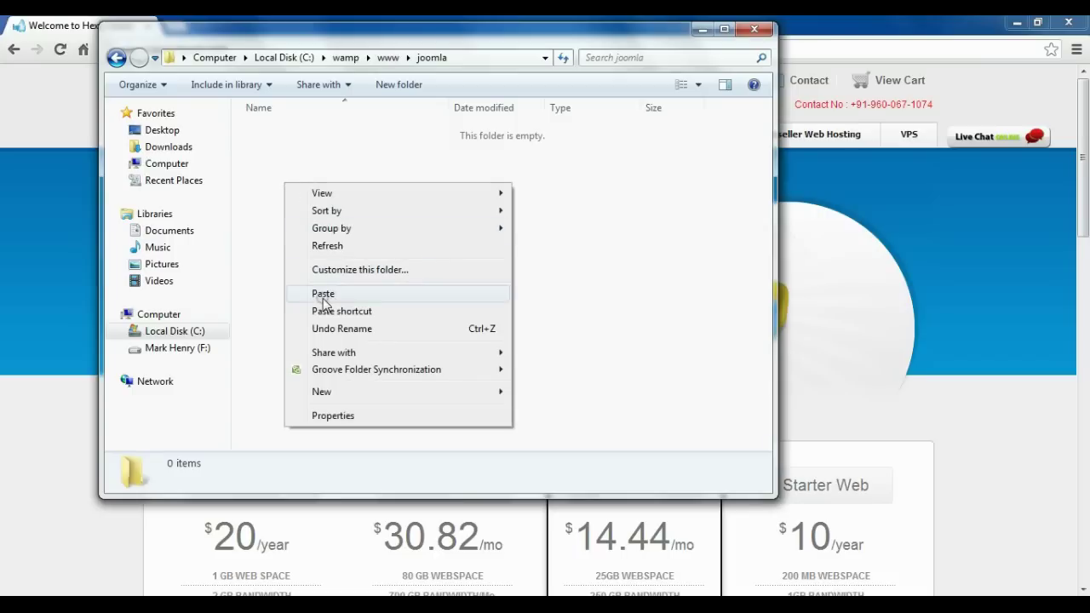
{"action": "left_click", "coordinate": [320, 292]}
{"action": "left_click", "coordinate": [349, 188]}
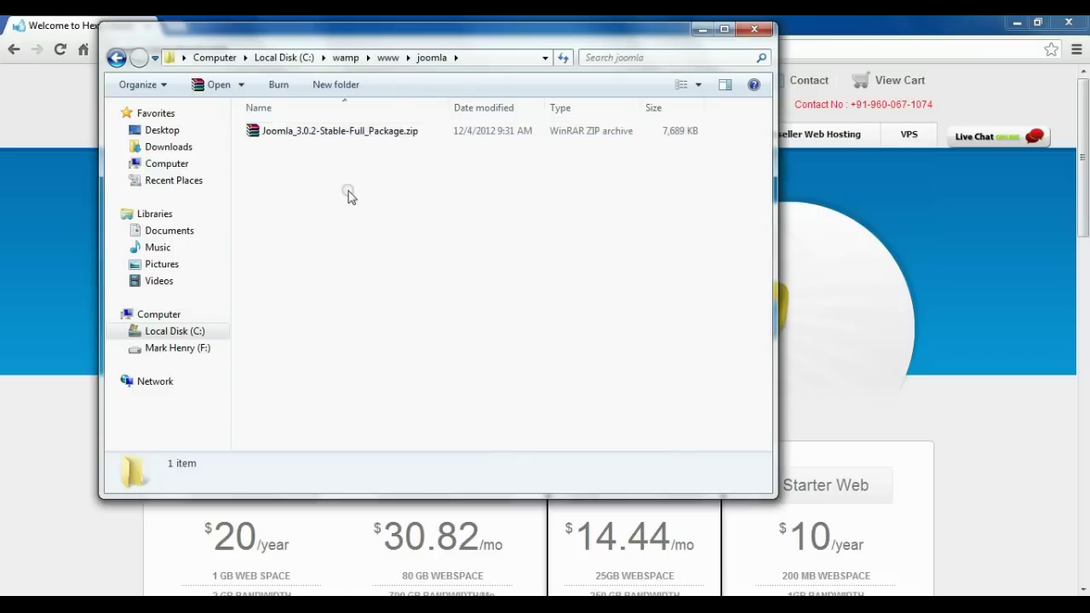
{"action": "left_click", "coordinate": [282, 139]}
Extract the Joomla zip's contents into the joomla folder.
{"action": "right_click", "coordinate": [282, 139]}
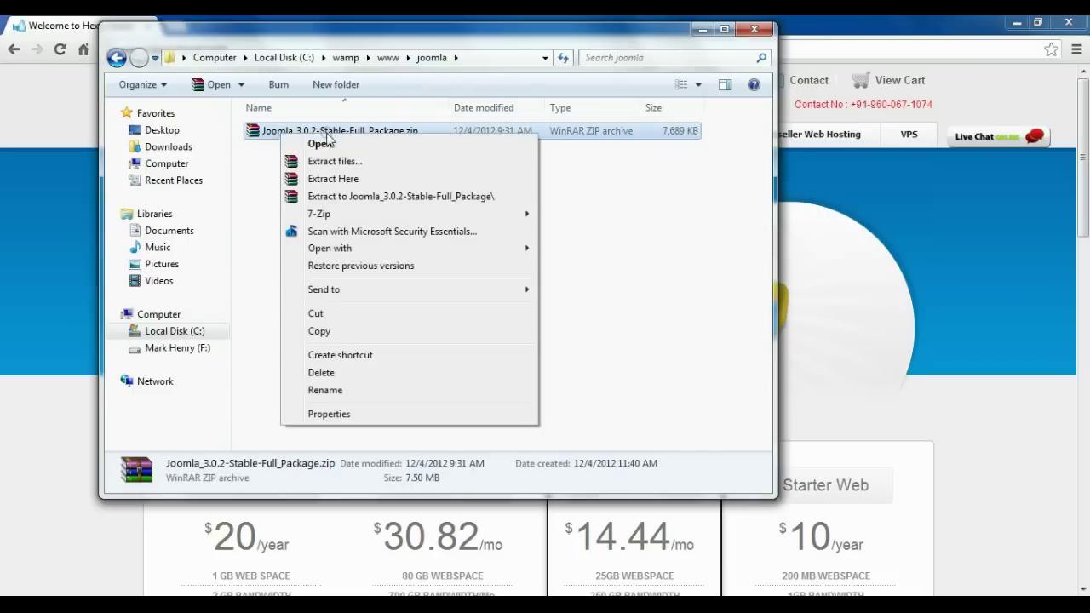
{"action": "left_click", "coordinate": [343, 182]}
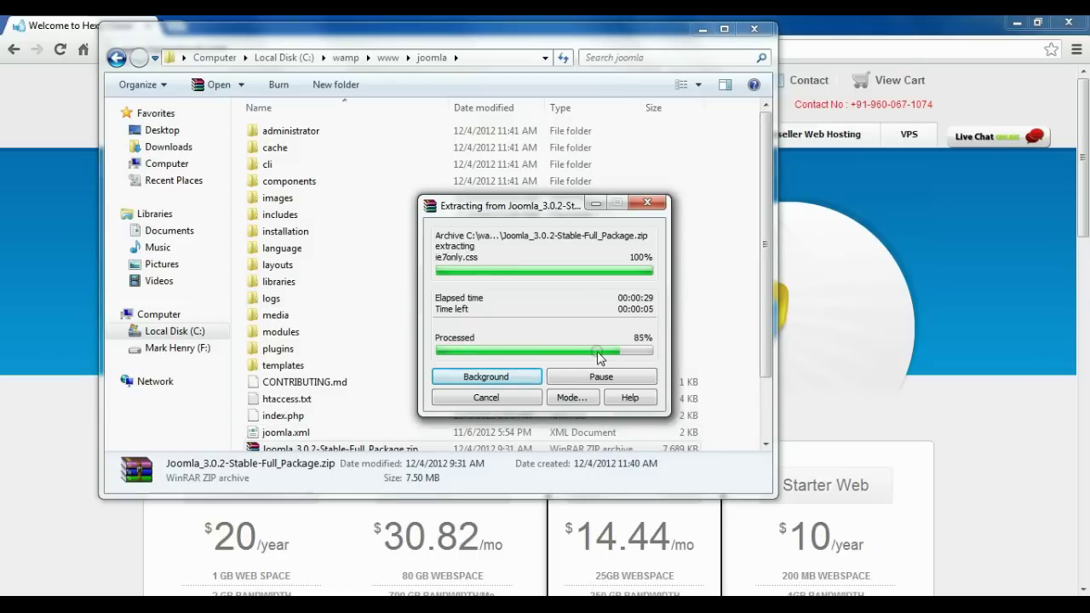
{"action": "scroll", "coordinate": [477, 307], "scroll_direction": "down", "scroll_amount": 3}
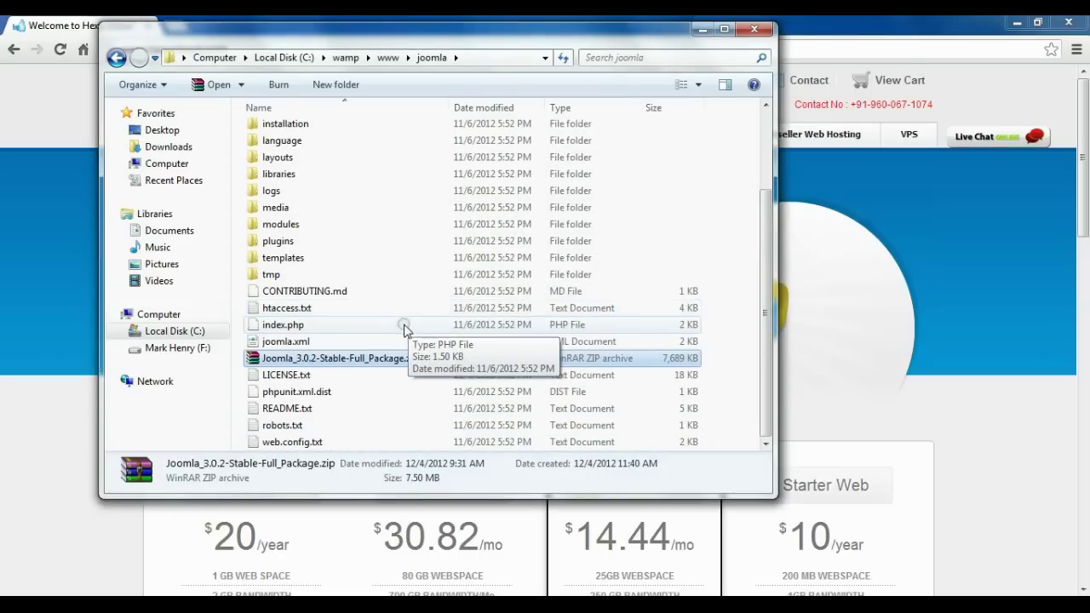
Delete the Joomla zip archive, confirming with Yes, and return to the top of the list.
{"action": "right_click", "coordinate": [328, 358]}
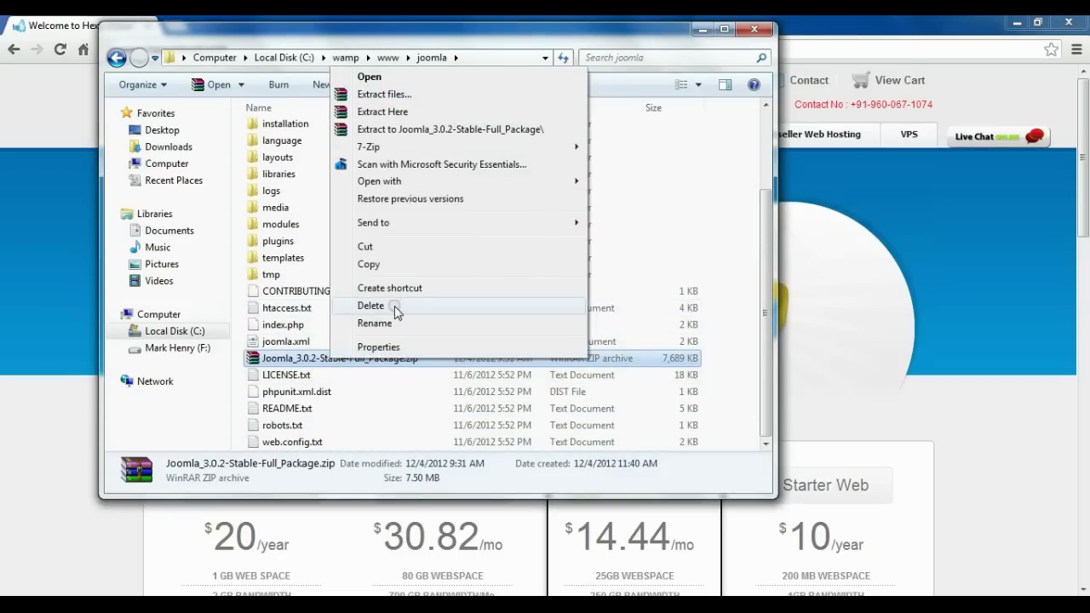
{"action": "left_click", "coordinate": [395, 306]}
{"action": "left_click", "coordinate": [608, 378]}
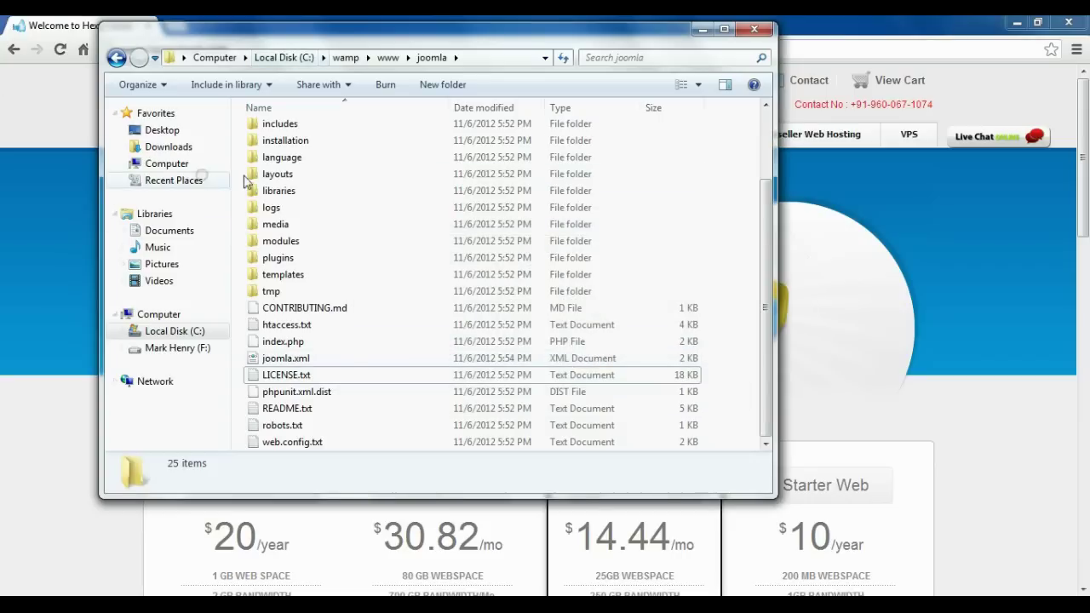
{"action": "scroll", "coordinate": [687, 200], "scroll_direction": "up", "scroll_amount": 2}
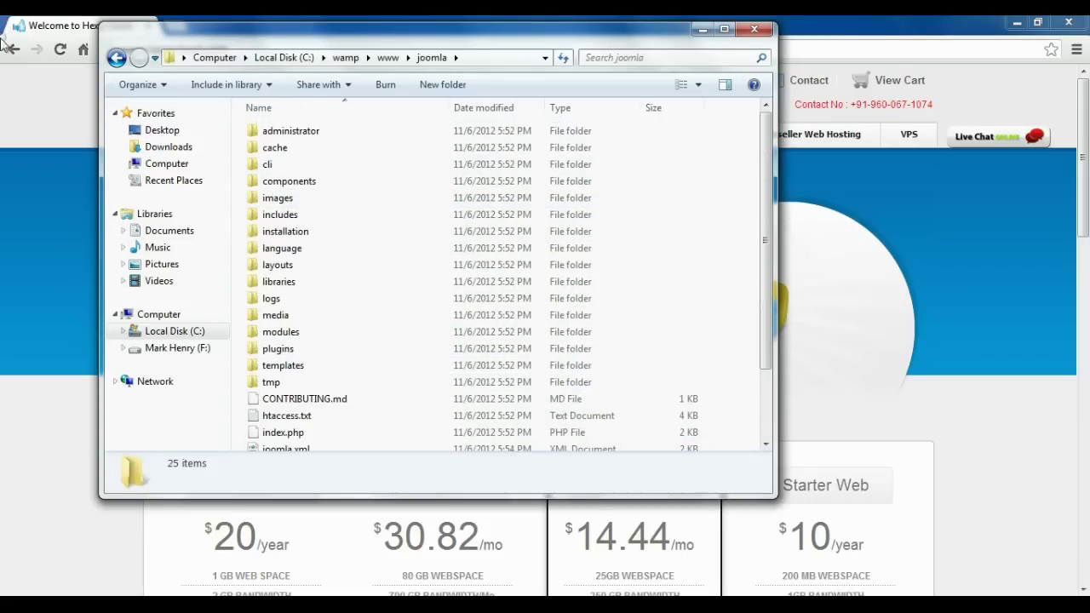
Close Explorer and open the joomla project from localhost in a new tab to reach the installer.
{"action": "left_click", "coordinate": [755, 31]}
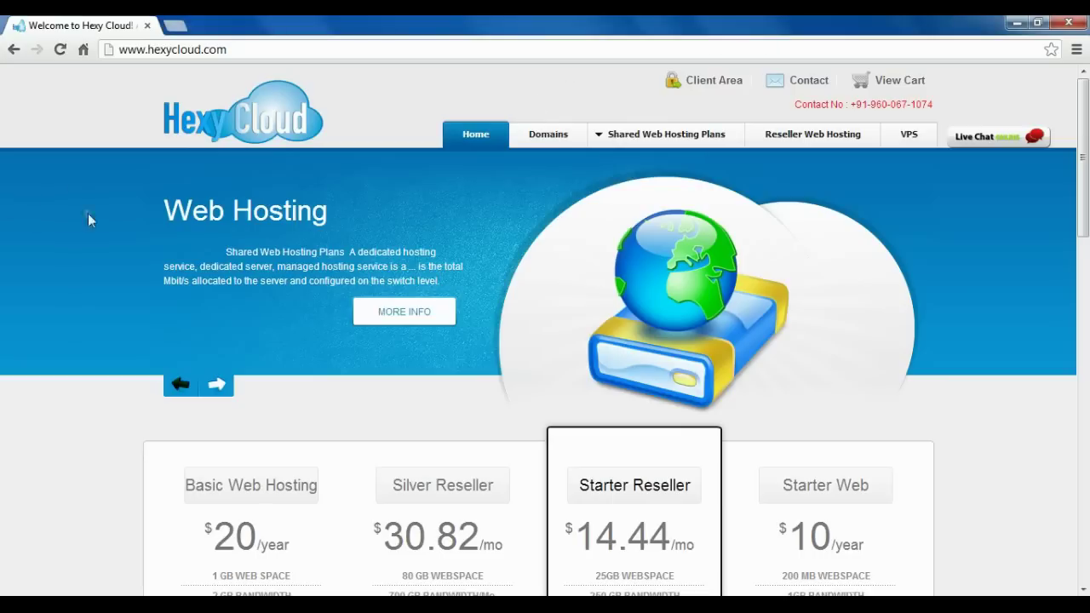
{"action": "left_click", "coordinate": [175, 27]}
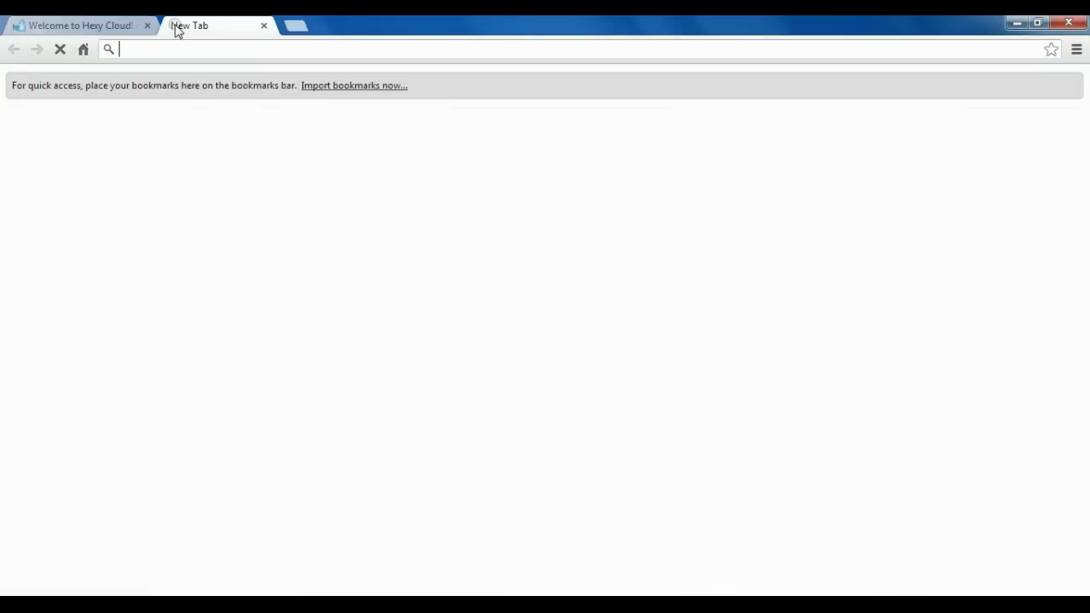
{"action": "type", "text": "localhost"}
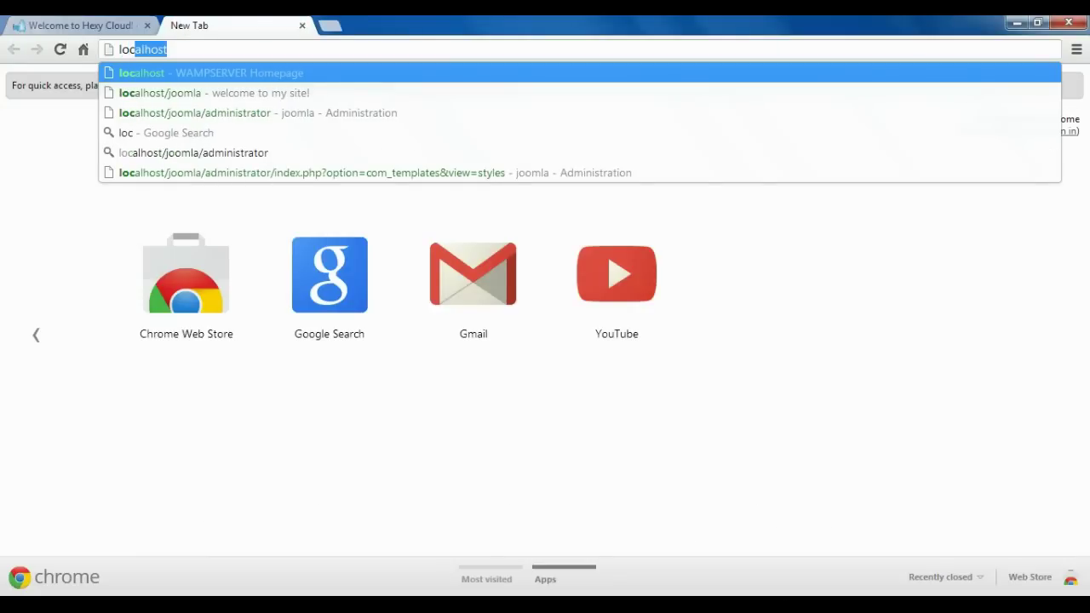
{"action": "key", "text": "Return"}
{"action": "scroll", "coordinate": [217, 328], "scroll_direction": "down", "scroll_amount": 1}
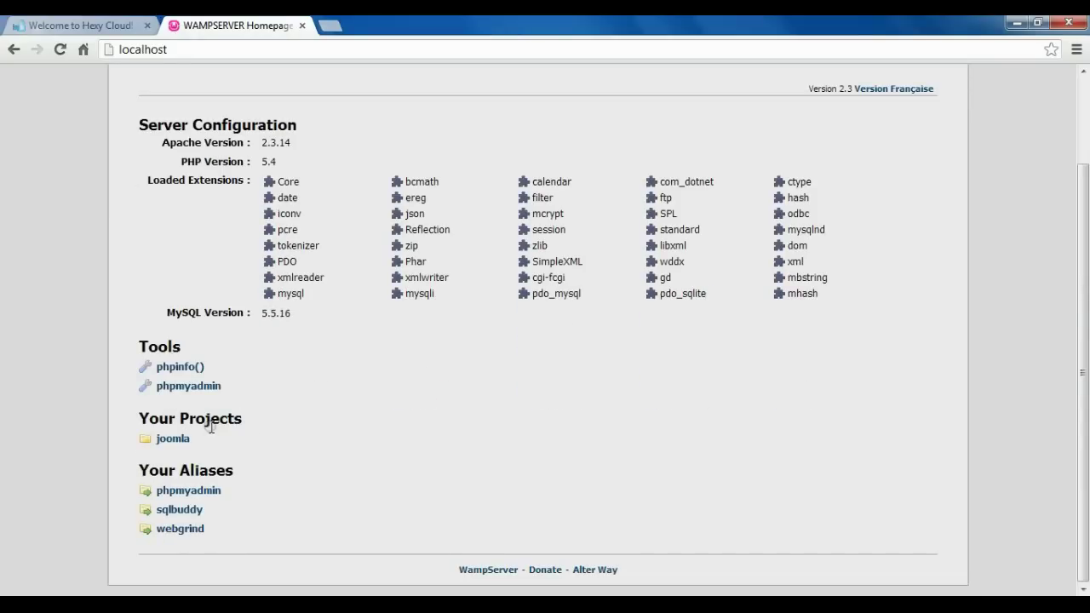
{"action": "left_click", "coordinate": [170, 444]}
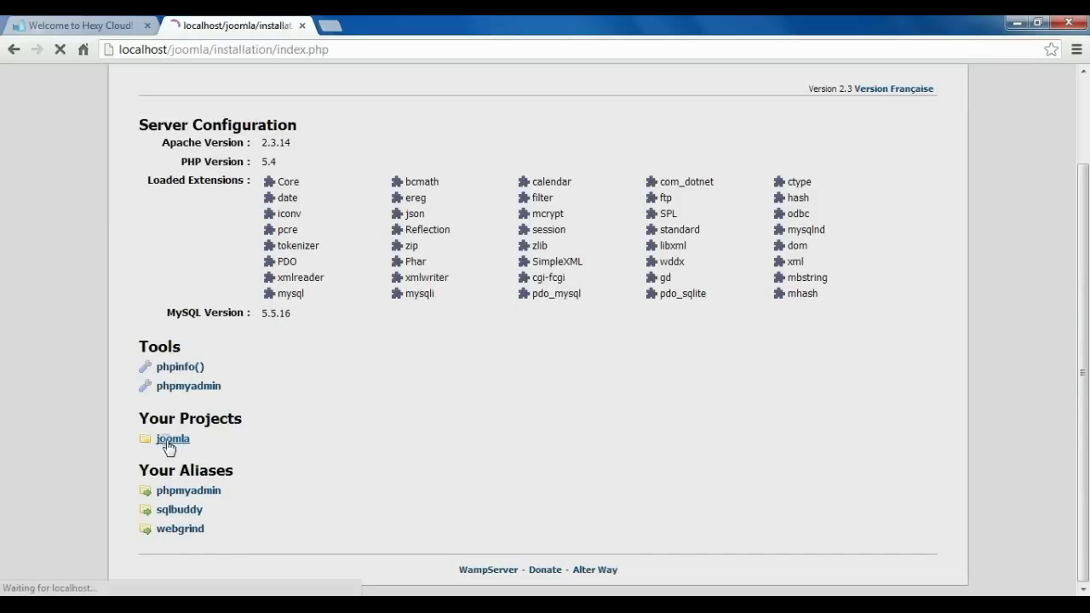
{"action": "left_click_drag", "start_coordinate": [329, 50], "coordinate": [132, 53]}
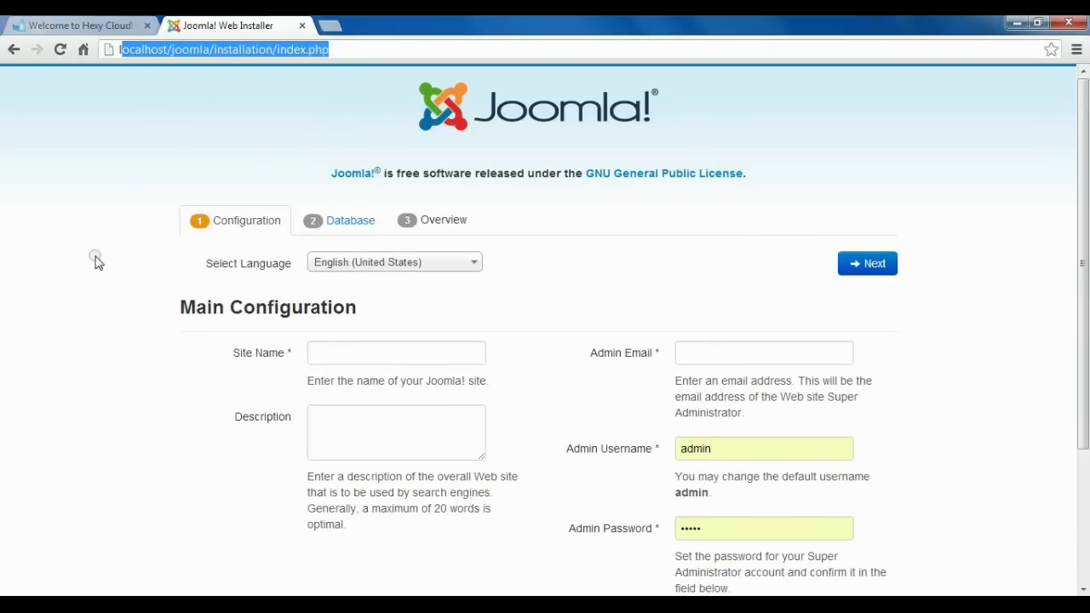
Keep English (United States) as the installer language.
{"action": "left_click", "coordinate": [207, 261]}
{"action": "scroll", "coordinate": [320, 253], "scroll_direction": "down", "scroll_amount": 1}
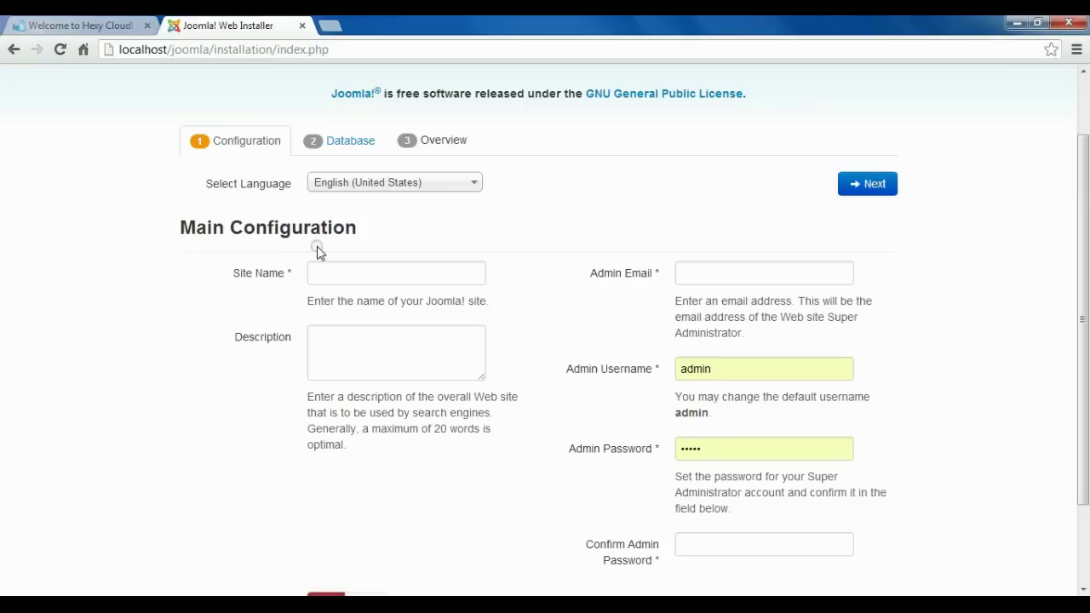
{"action": "left_click", "coordinate": [463, 186]}
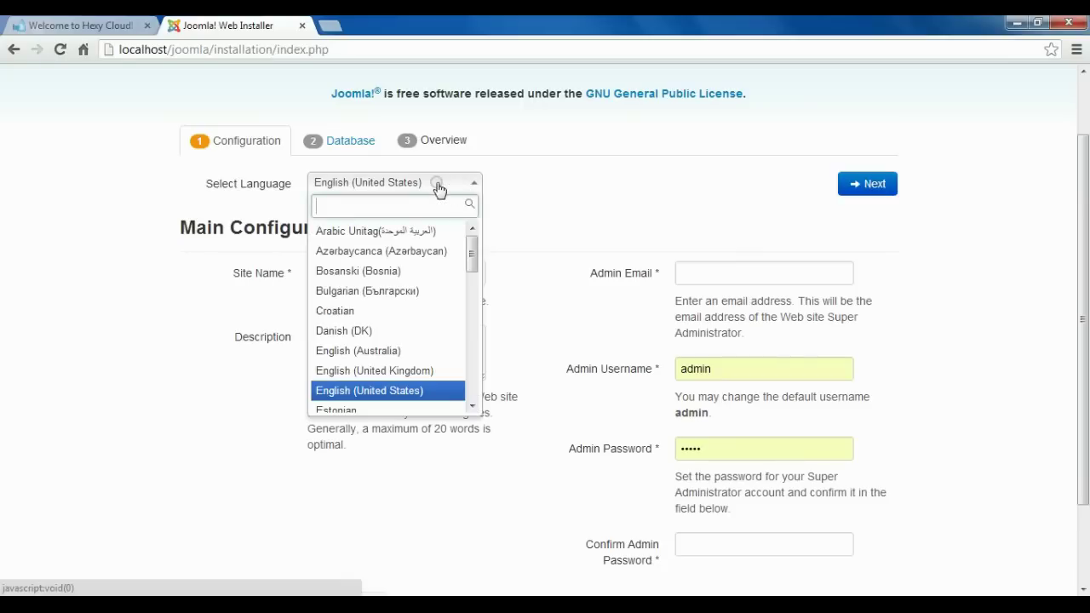
{"action": "left_click", "coordinate": [361, 392]}
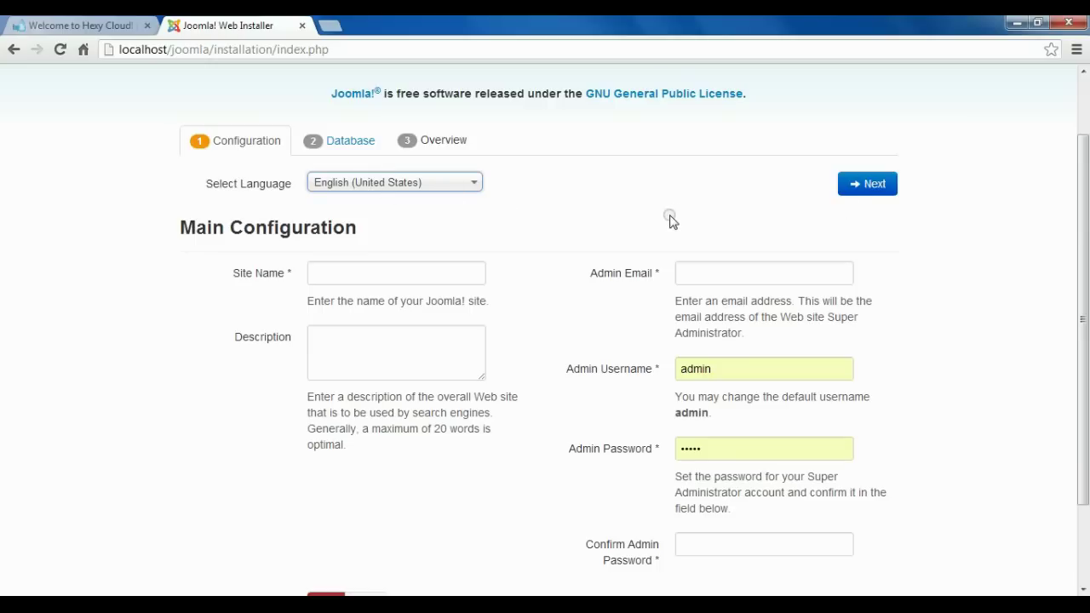
Enter site name joomla, the admin e-mail address, and the admin password.
{"action": "left_click", "coordinate": [354, 268]}
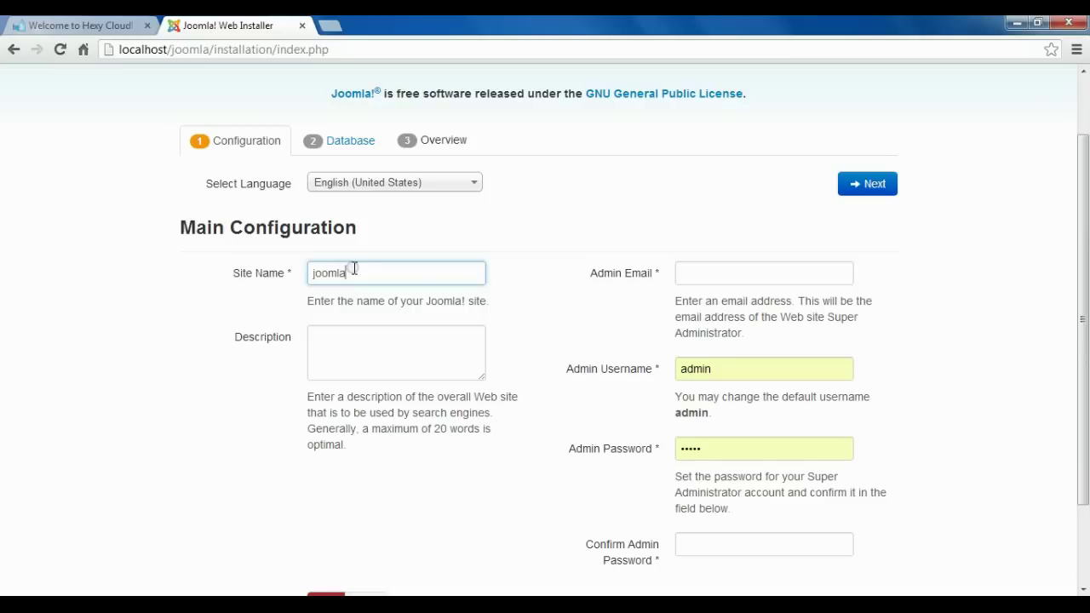
{"action": "left_click", "coordinate": [728, 275]}
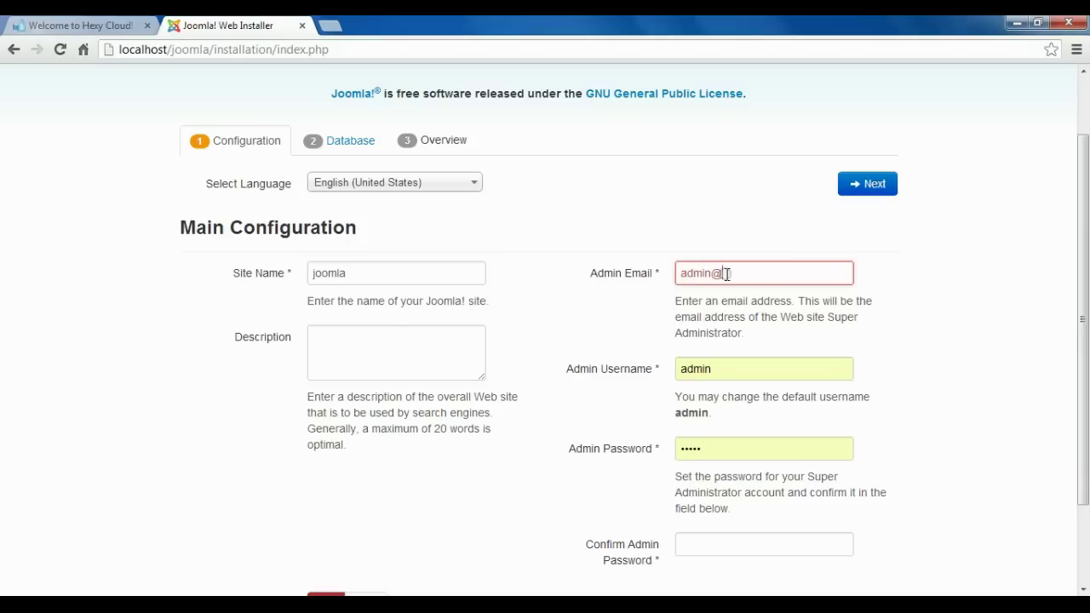
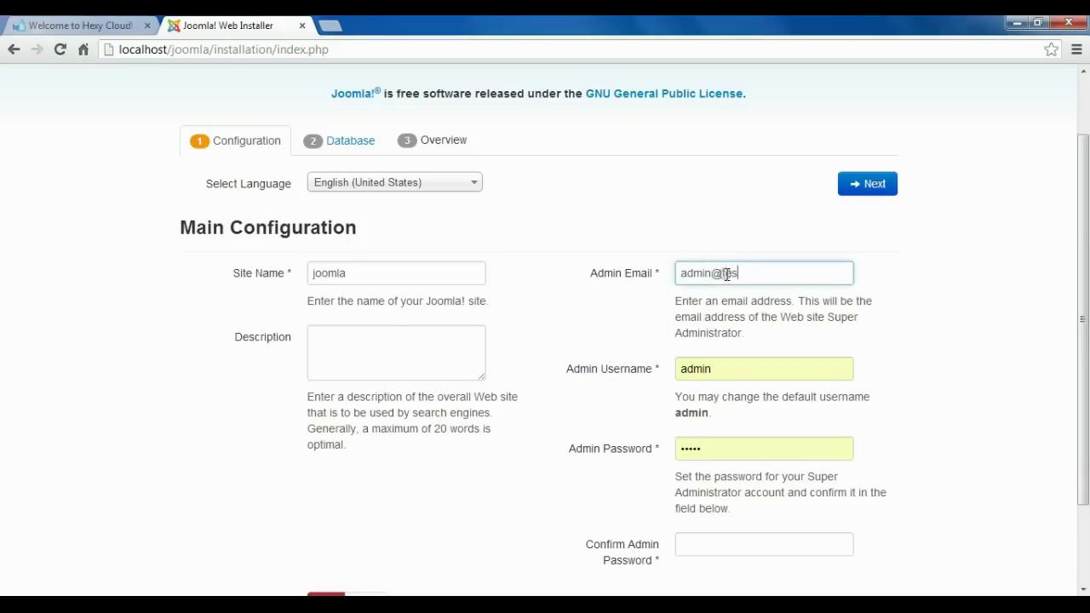
{"action": "key", "text": "Tab"}
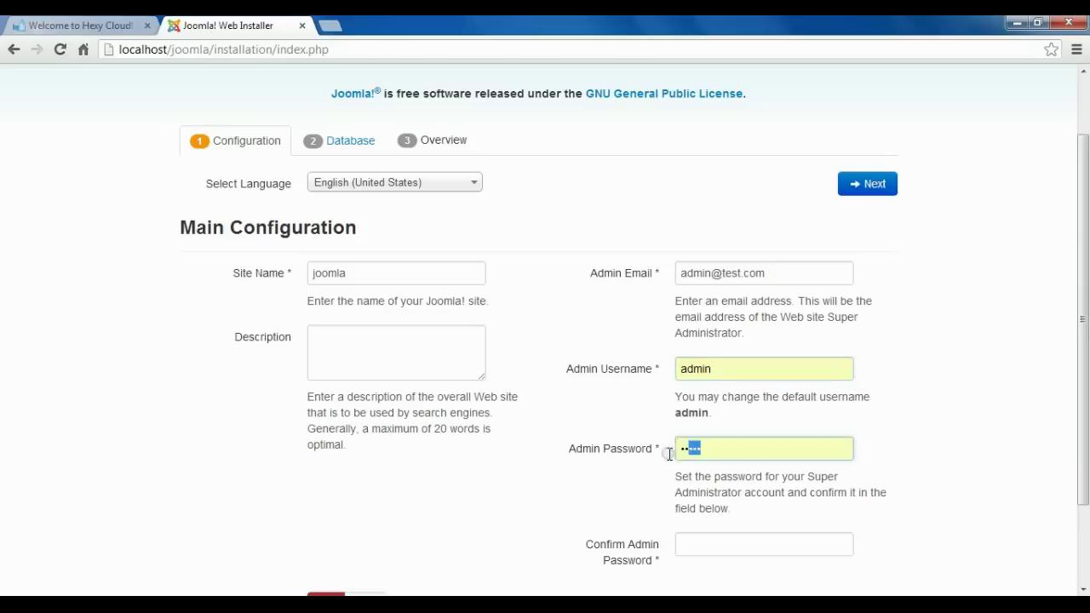
{"action": "type", "text": "a"}
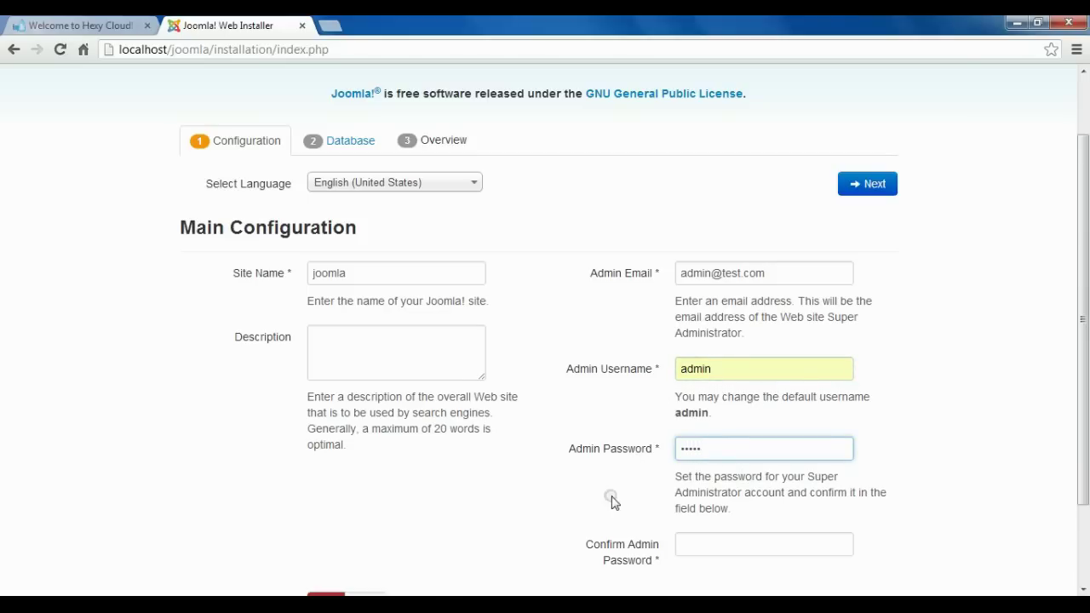
Confirm the admin password and set Site Offline to Yes.
{"action": "scroll", "coordinate": [611, 500], "scroll_direction": "down", "scroll_amount": 1}
{"action": "left_click", "coordinate": [696, 434]}
{"action": "type", "text": "ad"}
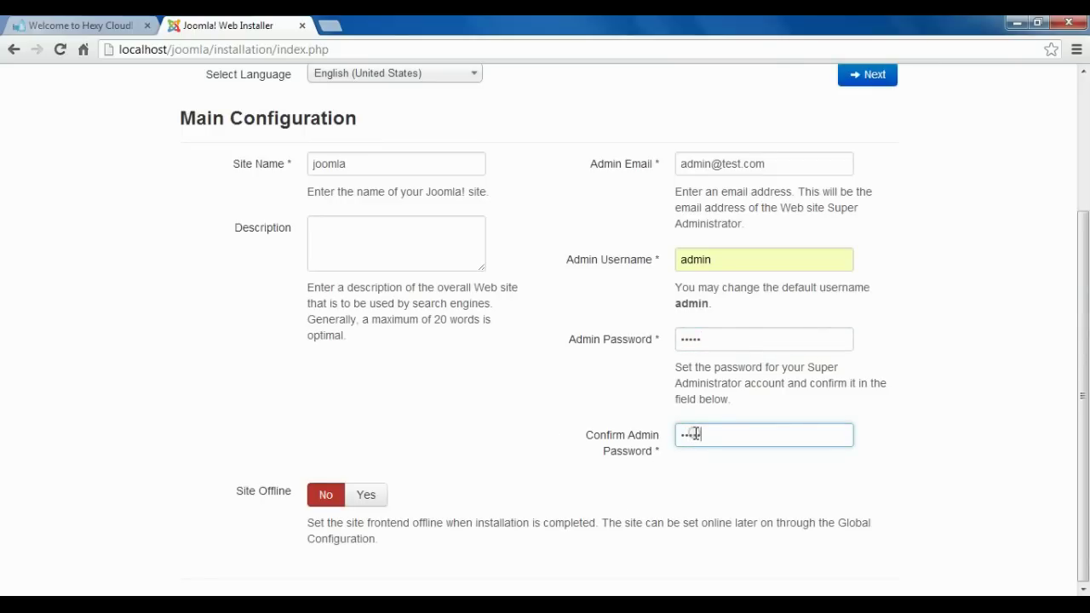
{"action": "left_click", "coordinate": [385, 497]}
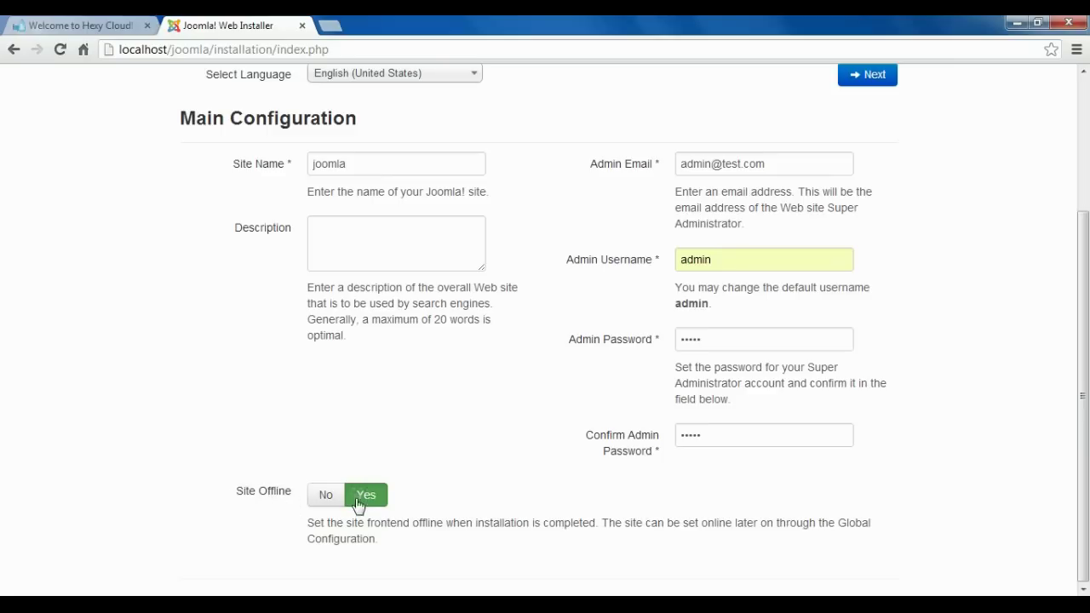
{"action": "scroll", "coordinate": [667, 317], "scroll_direction": "up", "scroll_amount": 3}
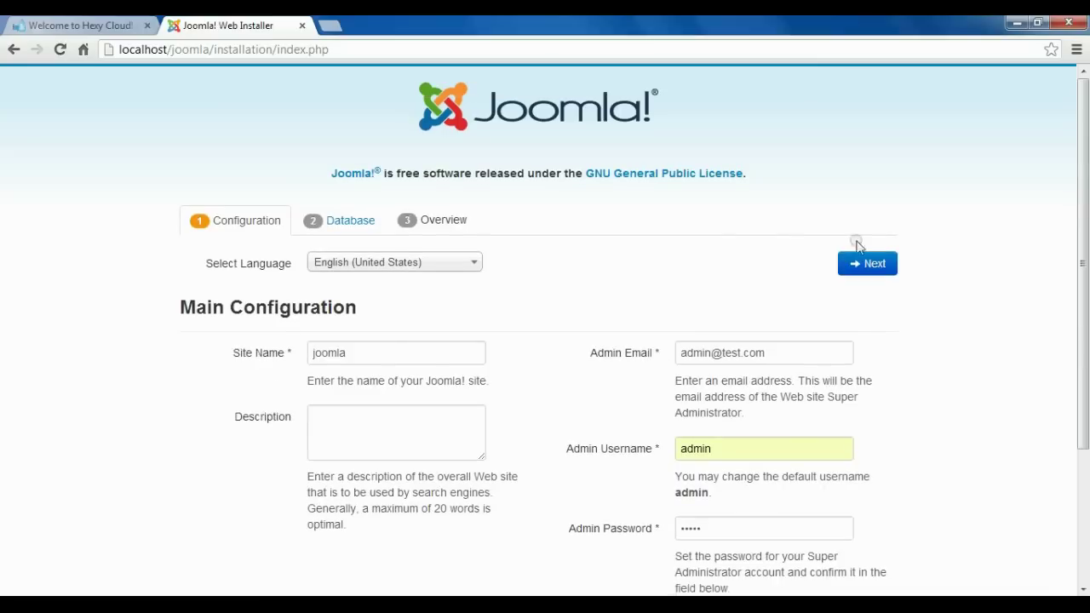
Go to the Database step and set the database type to MySQL.
{"action": "left_click", "coordinate": [876, 265]}
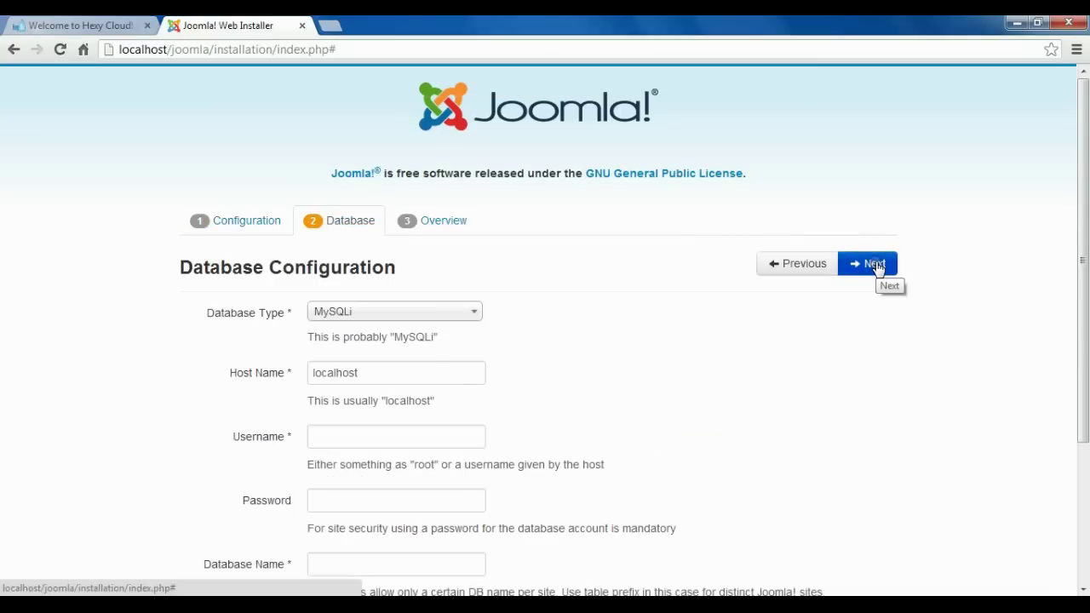
{"action": "scroll", "coordinate": [877, 265], "scroll_direction": "down", "scroll_amount": 1}
{"action": "left_click", "coordinate": [383, 234]}
{"action": "left_click", "coordinate": [361, 256]}
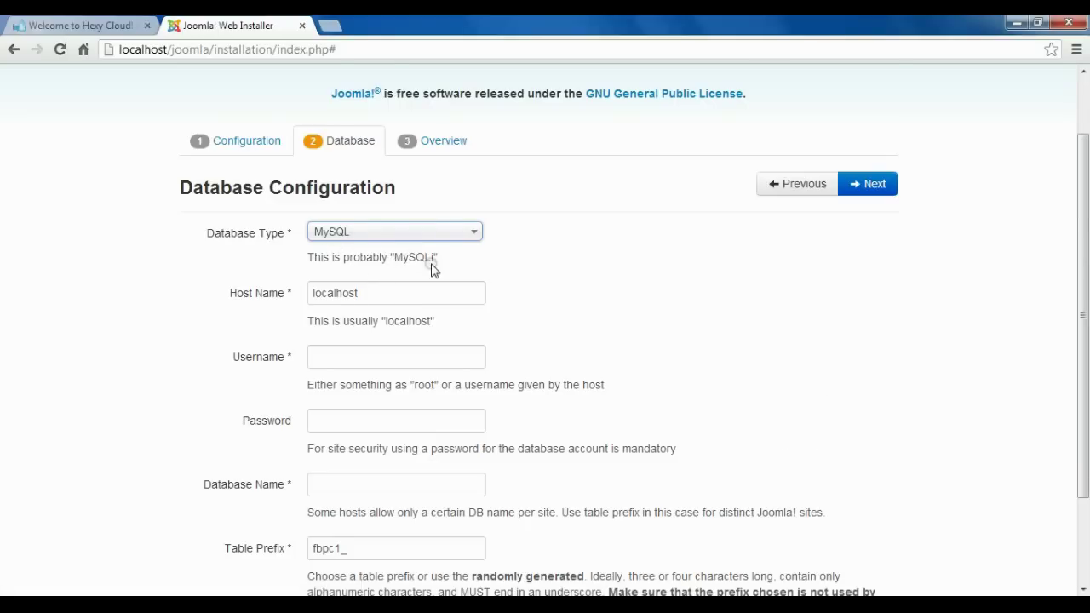
{"action": "scroll", "coordinate": [431, 265], "scroll_direction": "down", "scroll_amount": 2}
{"action": "left_click", "coordinate": [470, 114]}
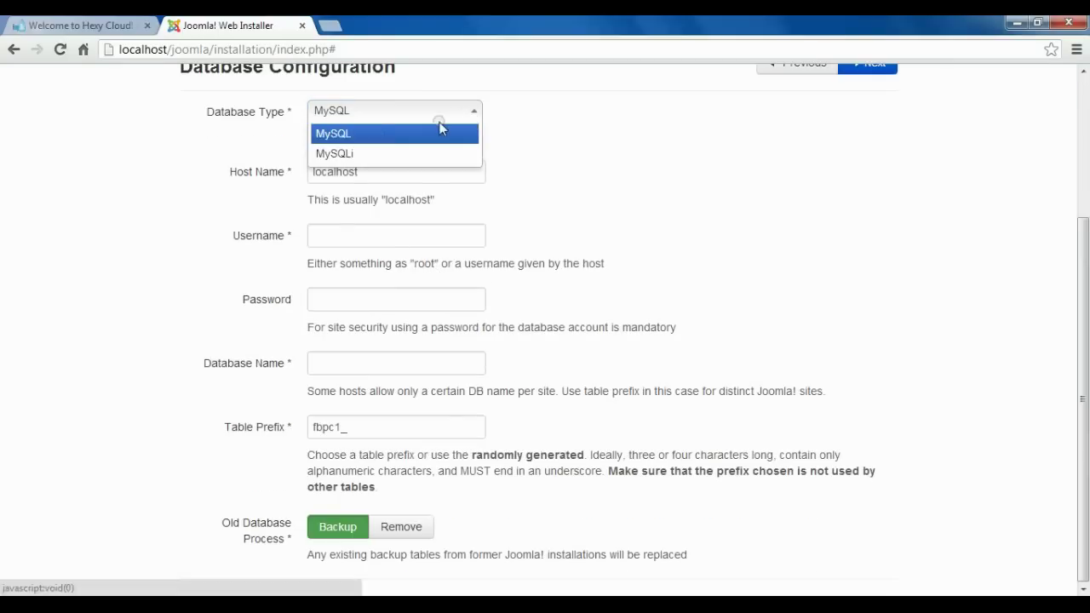
{"action": "left_click", "coordinate": [380, 161]}
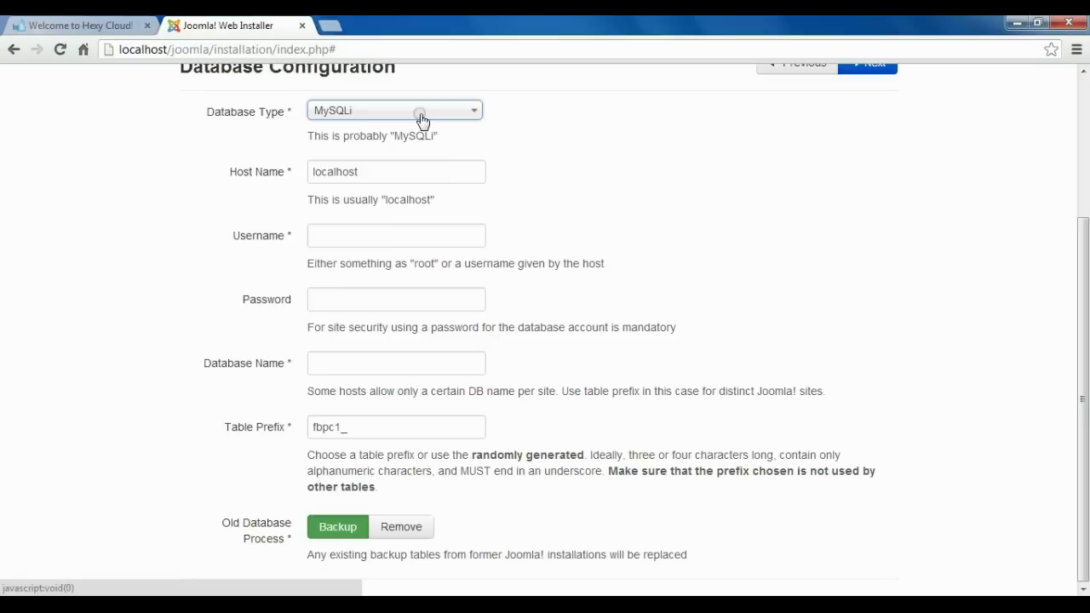
{"action": "left_click", "coordinate": [464, 119]}
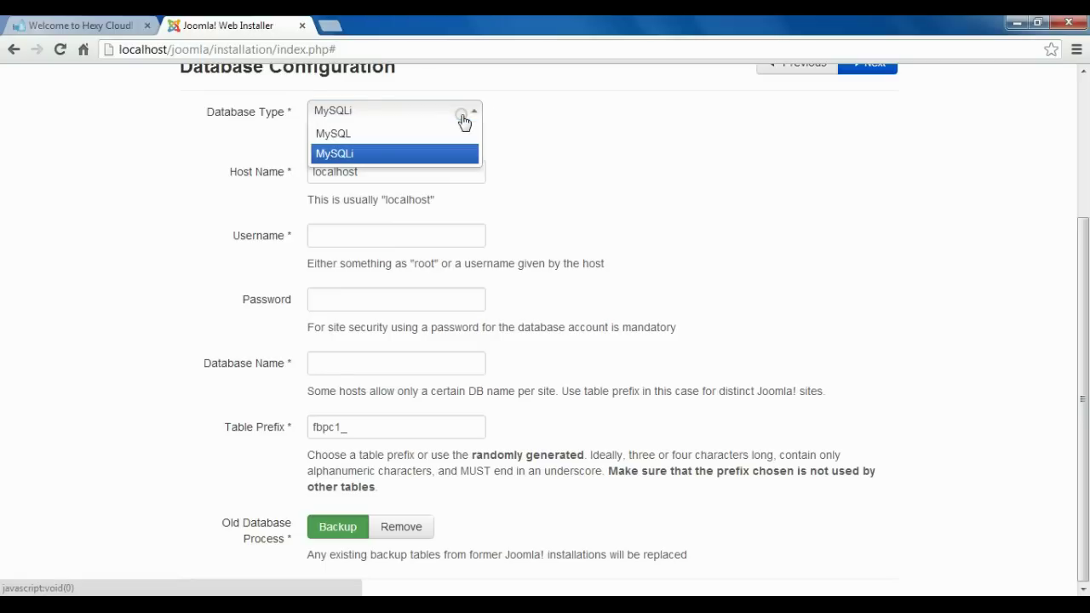
{"action": "left_click", "coordinate": [374, 141]}
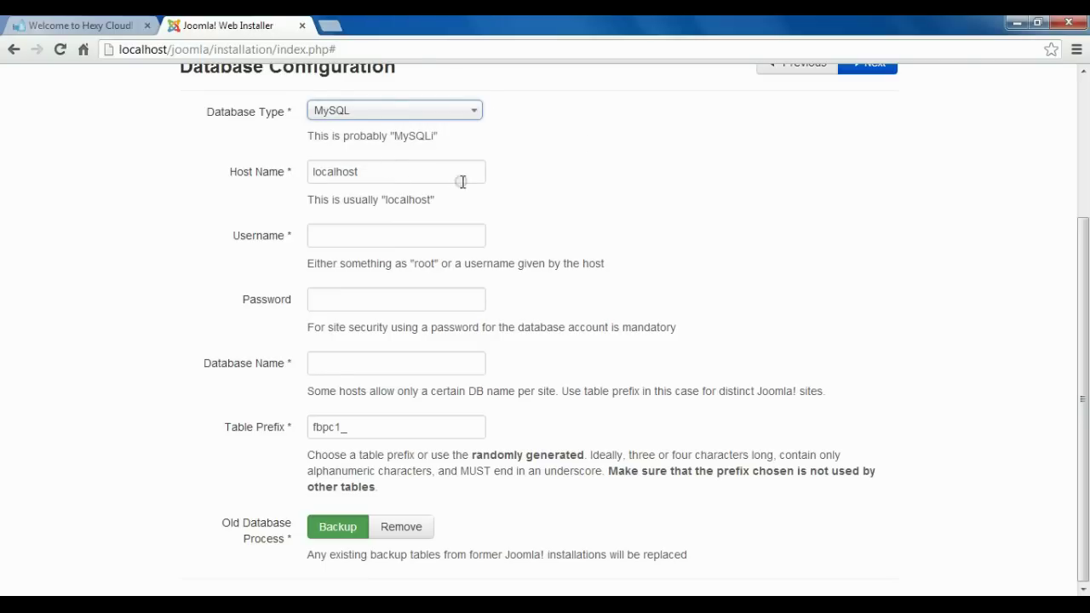
Enter database username admin, the password, and database name sample.
{"action": "left_click", "coordinate": [382, 238]}
{"action": "type", "text": "admin"}
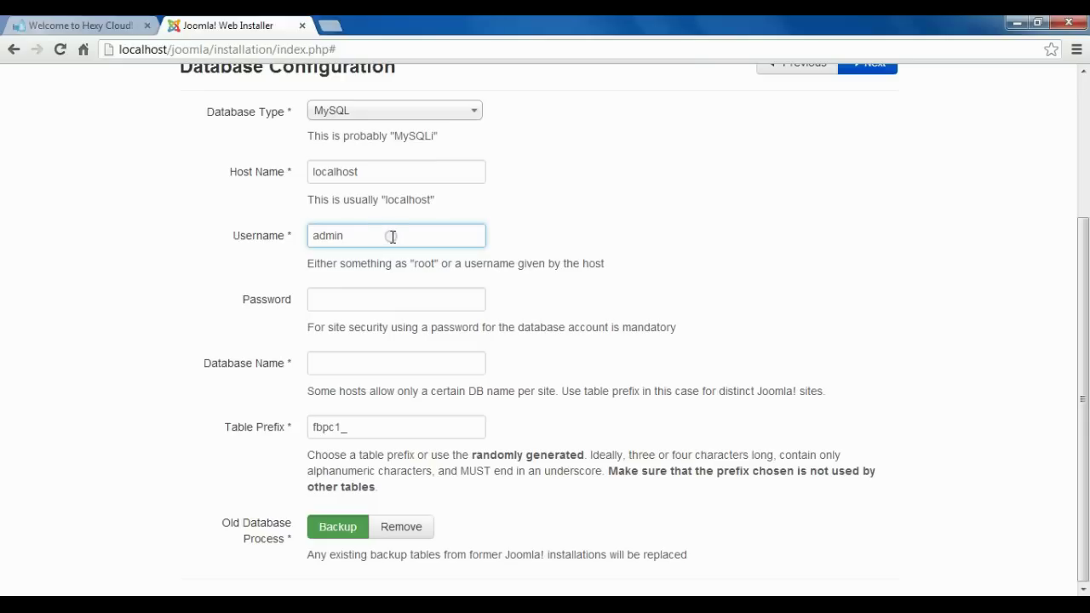
{"action": "left_click", "coordinate": [352, 296]}
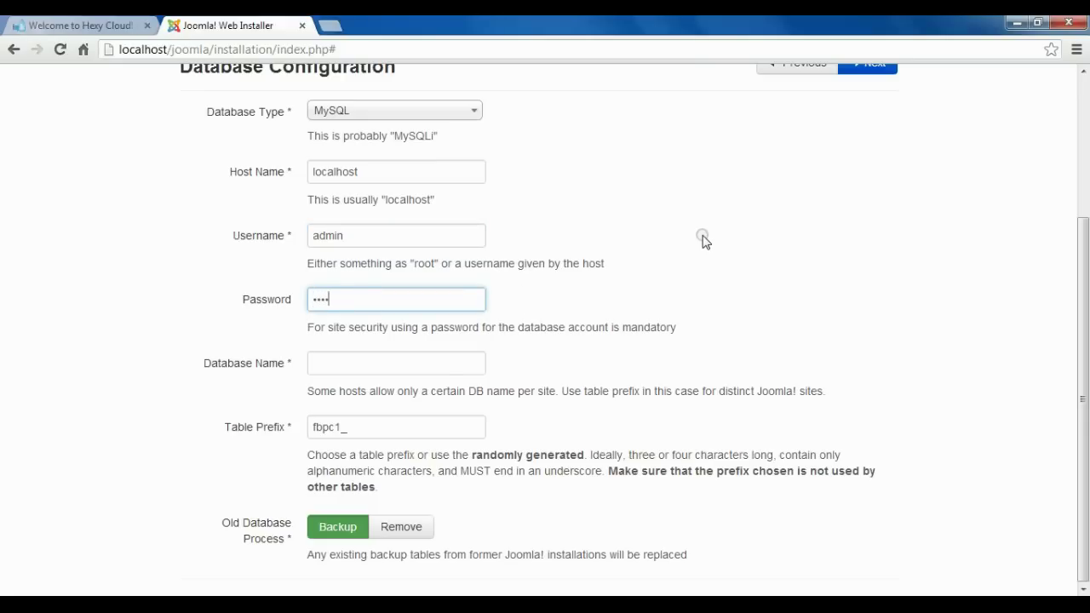
{"action": "left_click", "coordinate": [365, 366]}
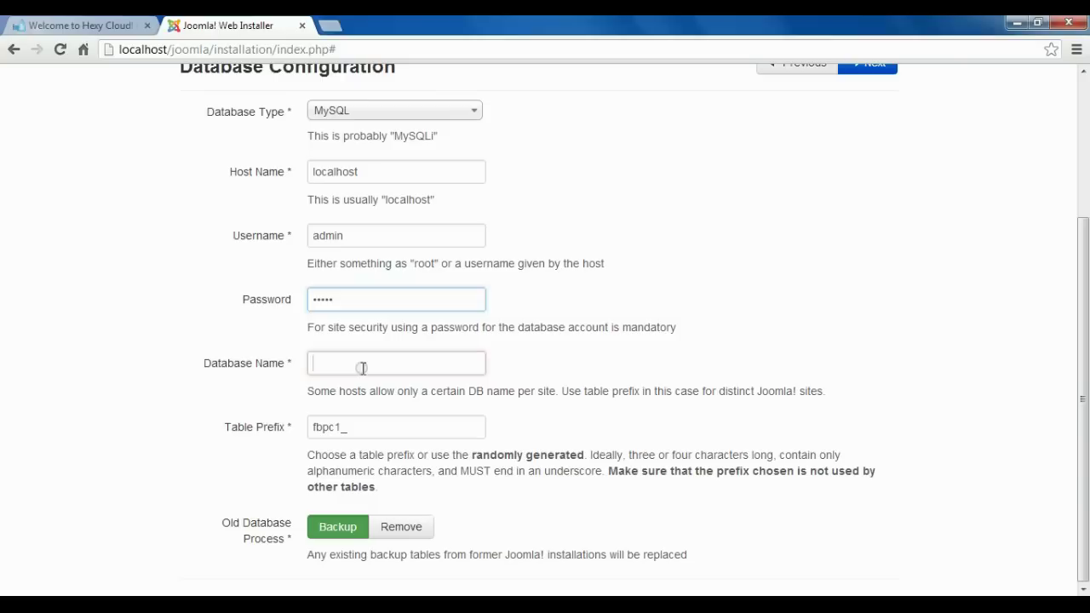
{"action": "type", "text": "joo"}
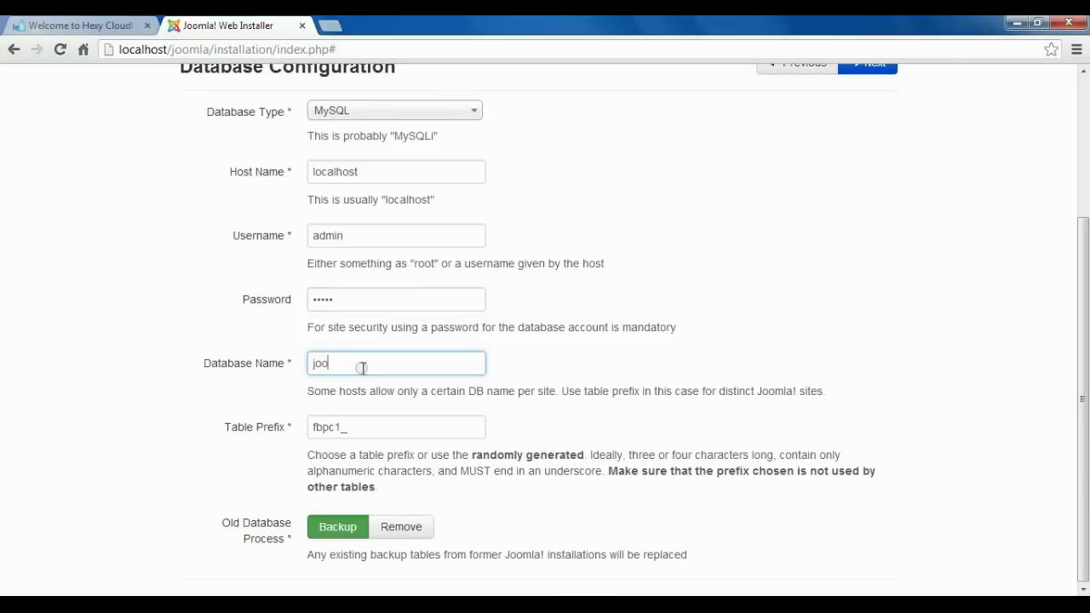
{"action": "key", "text": "BackSpace"}
{"action": "key", "text": "BackSpace"}
{"action": "type", "text": "sa"}
{"action": "left_click", "coordinate": [641, 375]}
{"action": "scroll", "coordinate": [463, 304], "scroll_direction": "up", "scroll_amount": 1}
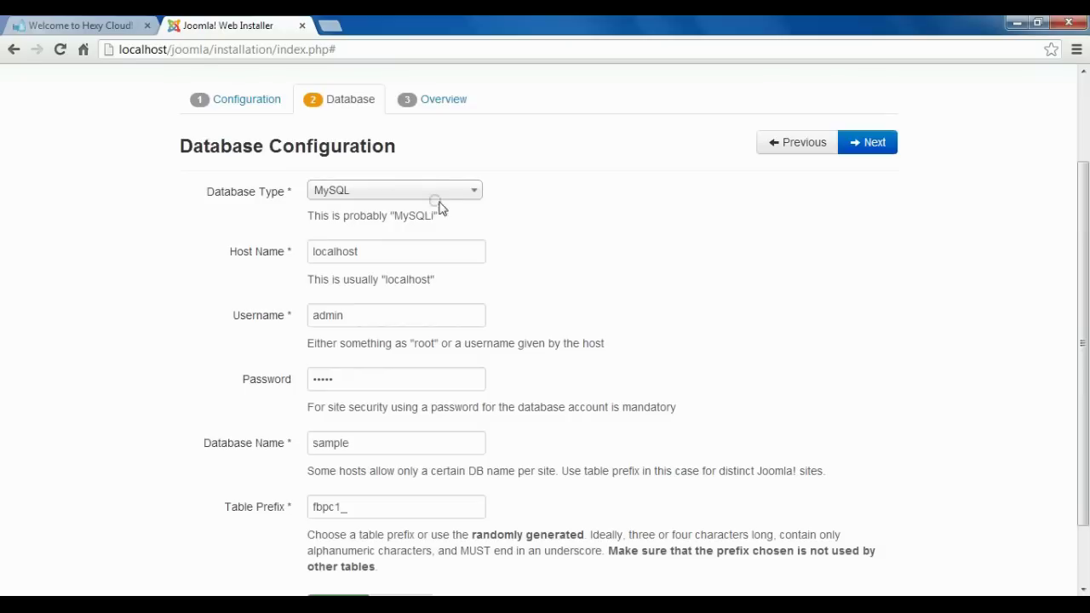
Review the Overview with Install Sample Data left at None, then install Joomla.
{"action": "left_click", "coordinate": [885, 146]}
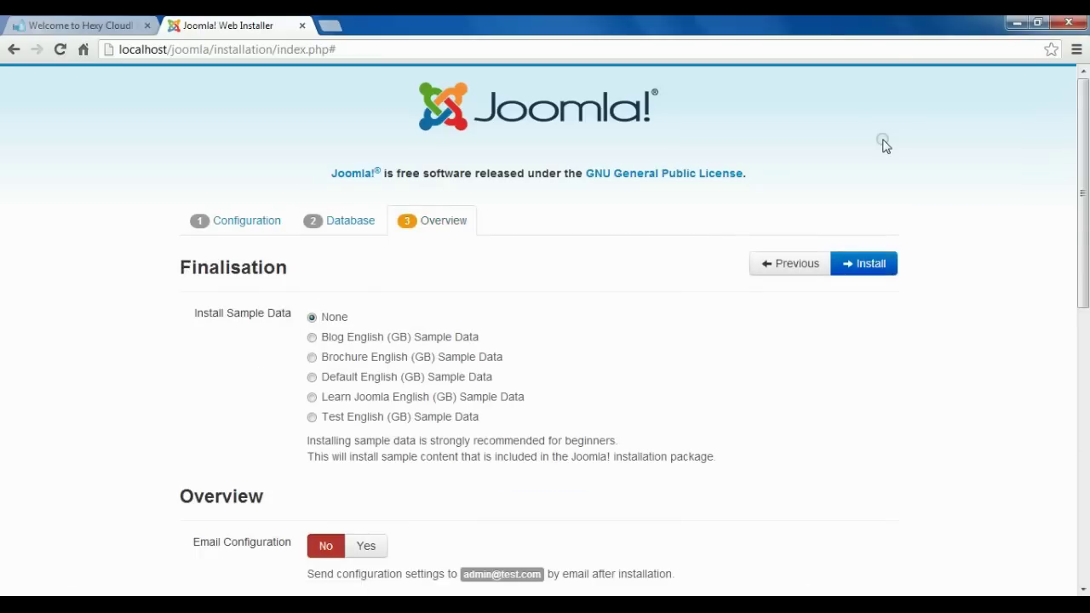
{"action": "scroll", "coordinate": [701, 195], "scroll_direction": "down", "scroll_amount": 2}
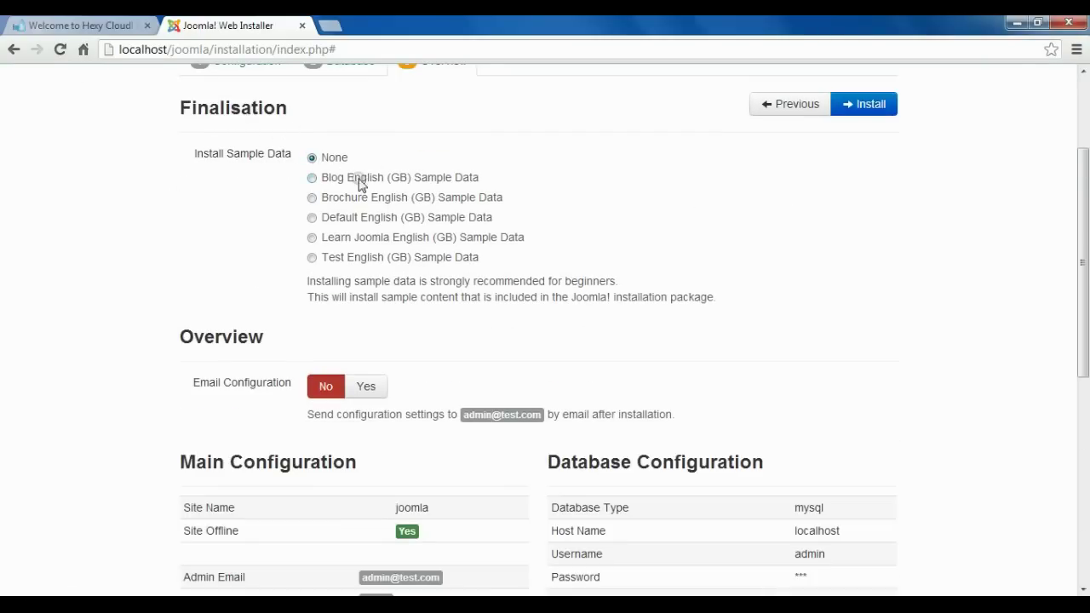
{"action": "scroll", "coordinate": [369, 332], "scroll_direction": "down", "scroll_amount": 3}
{"action": "scroll", "coordinate": [495, 219], "scroll_direction": "down", "scroll_amount": 3}
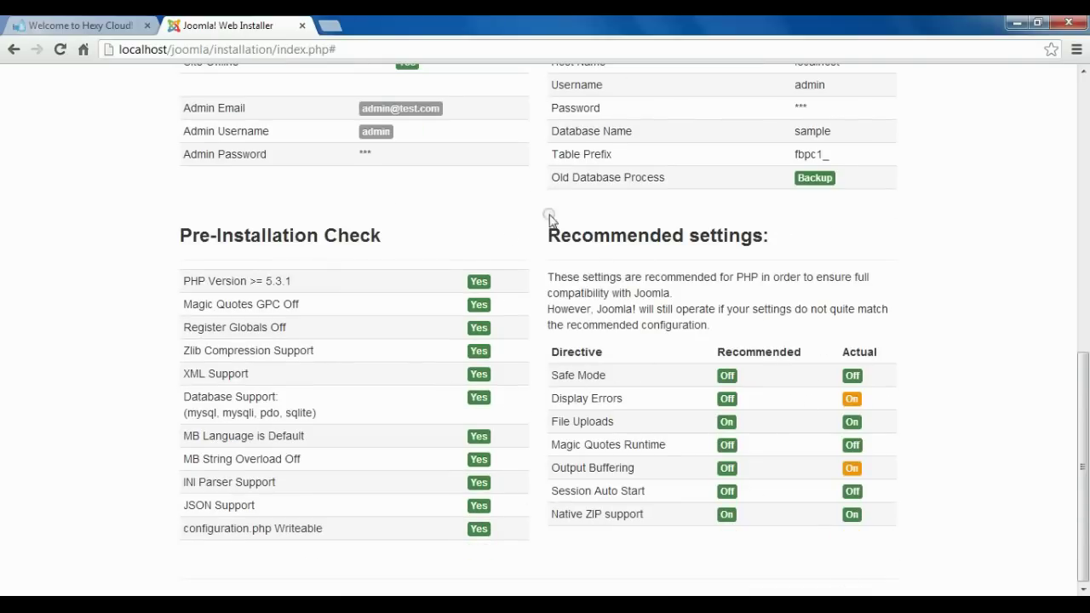
{"action": "scroll", "coordinate": [550, 220], "scroll_direction": "up", "scroll_amount": 4}
{"action": "scroll", "coordinate": [728, 394], "scroll_direction": "up", "scroll_amount": 3}
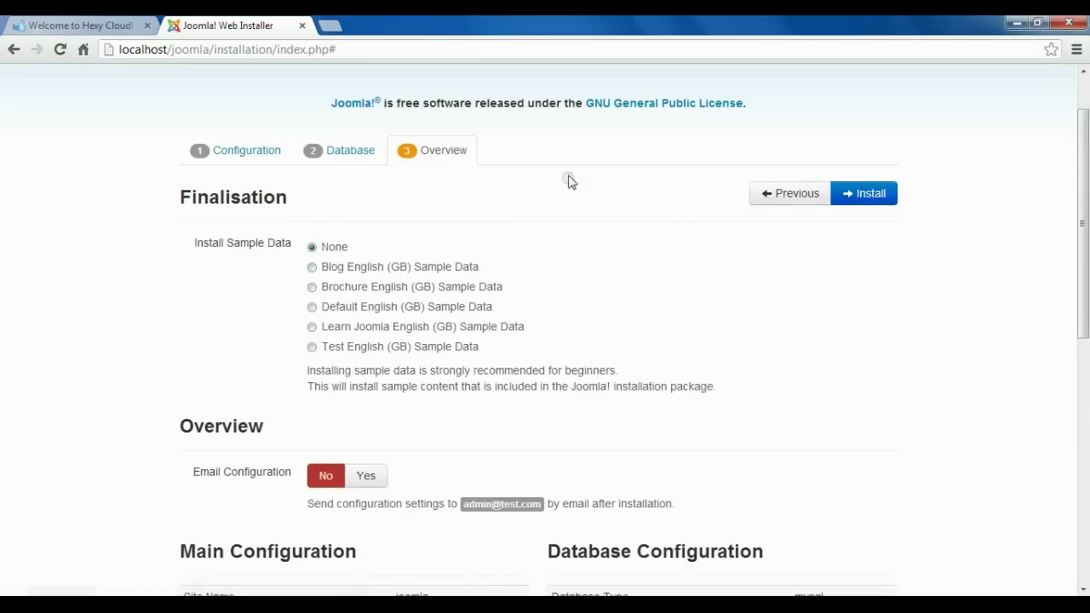
{"action": "left_click", "coordinate": [886, 201]}
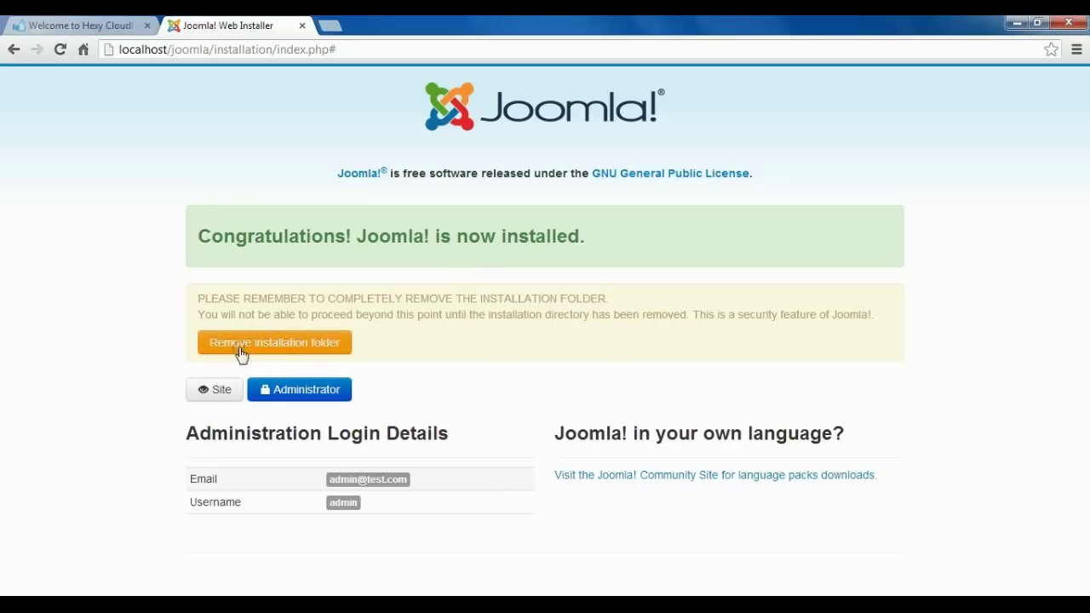
Remove the installation folder, then log in to the offline site front end with Remember me ticked.
{"action": "left_click", "coordinate": [274, 345]}
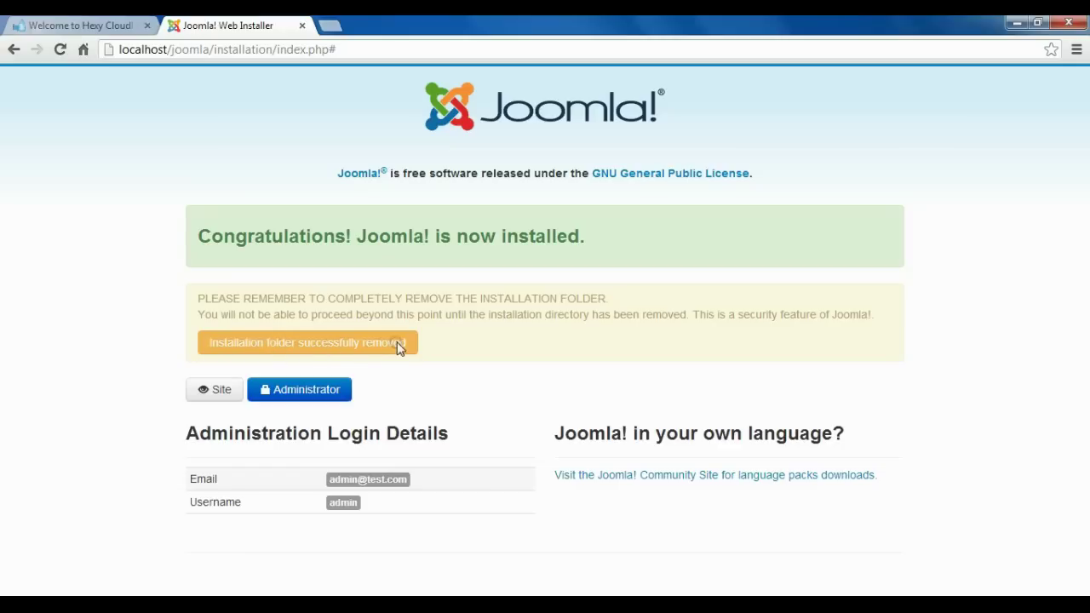
{"action": "left_click", "coordinate": [212, 391]}
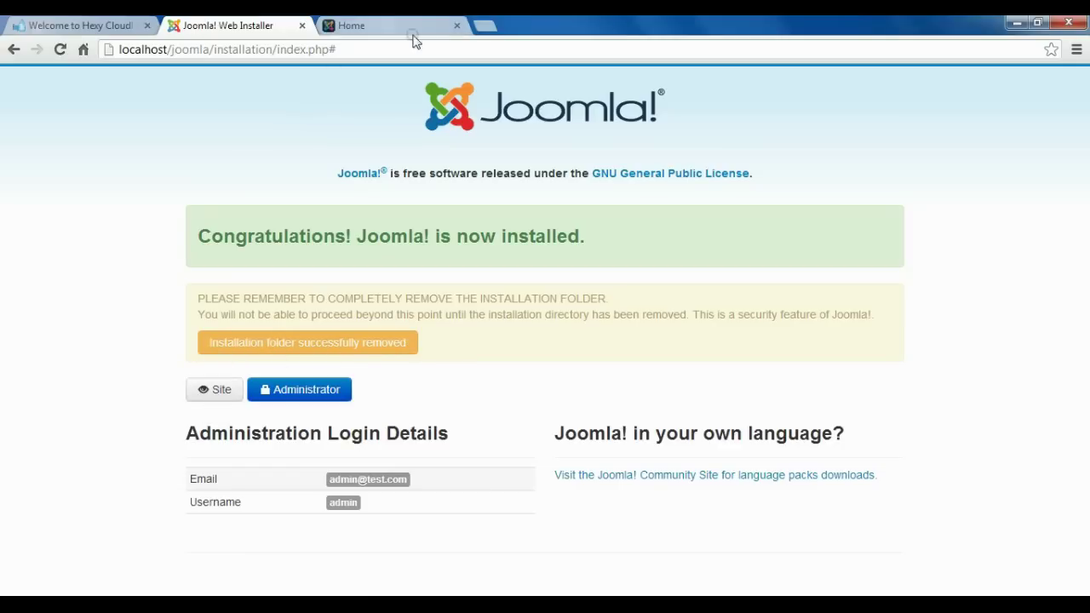
{"action": "left_click", "coordinate": [366, 25]}
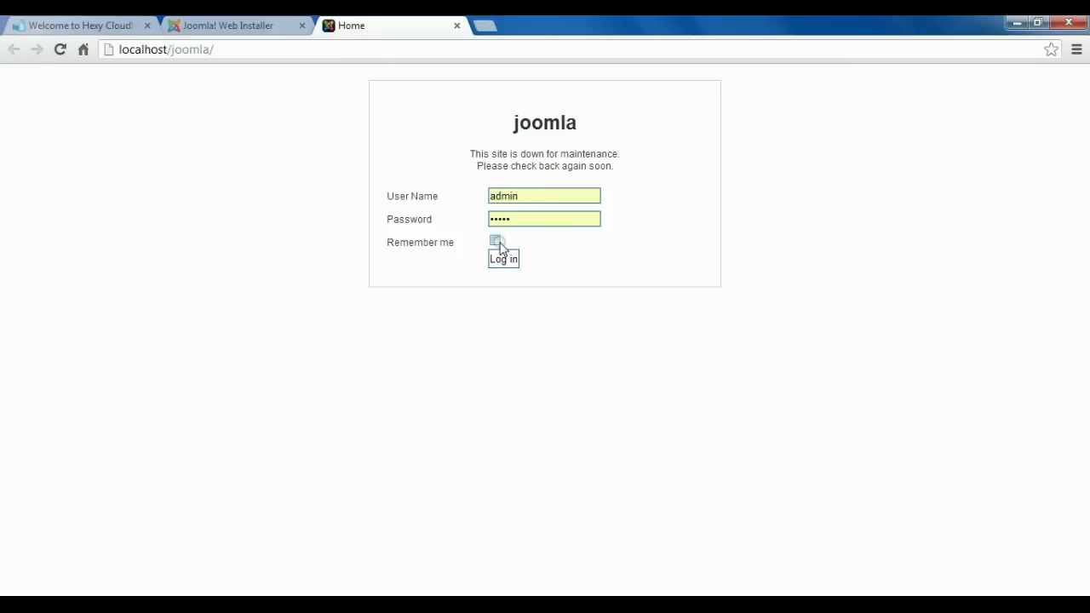
{"action": "left_click", "coordinate": [496, 241]}
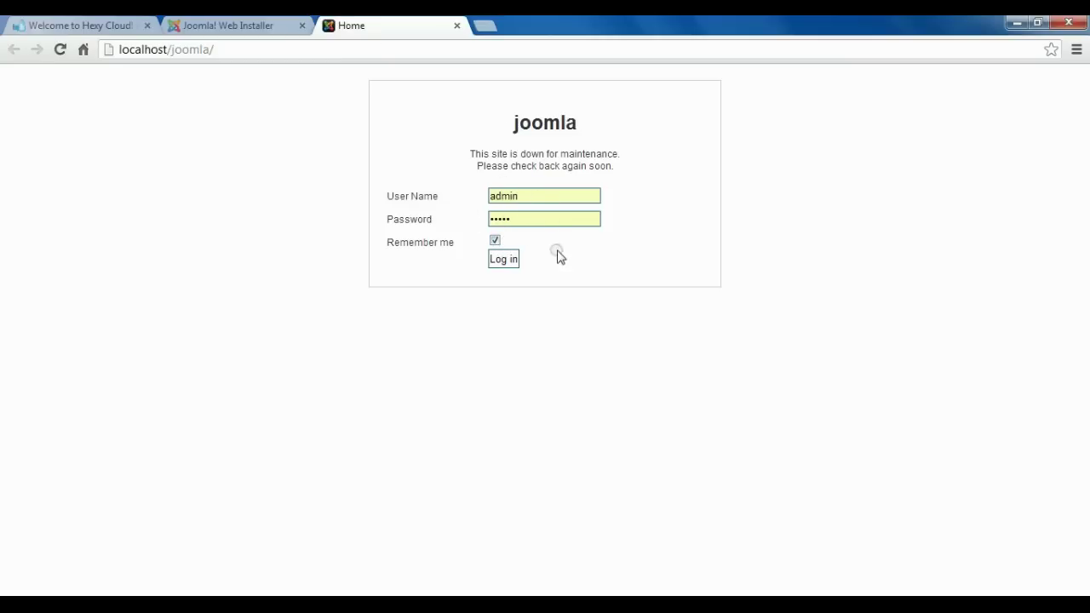
{"action": "left_click", "coordinate": [503, 261]}
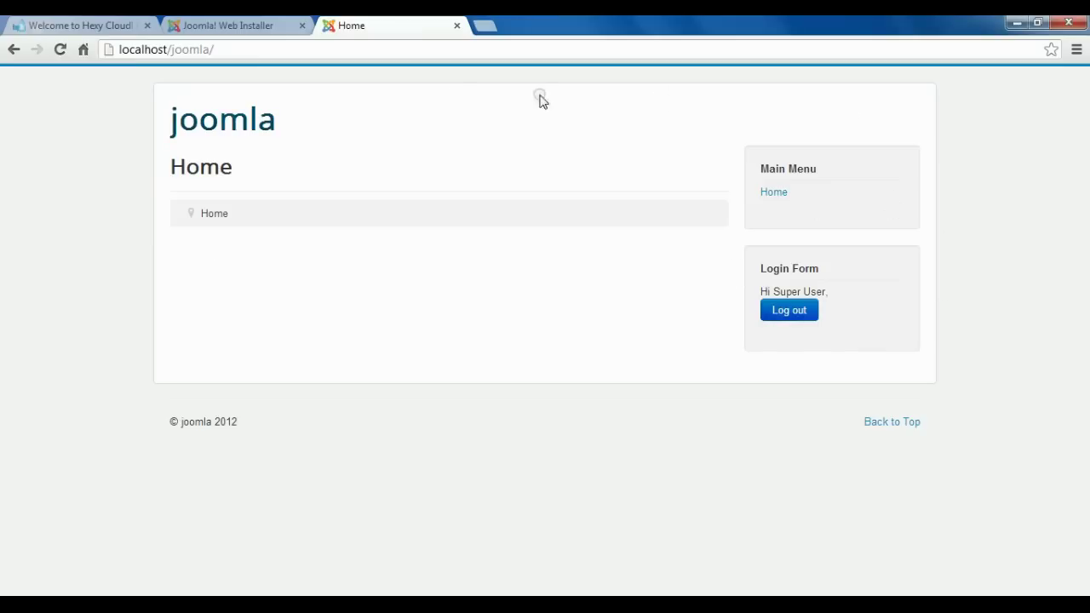
{"action": "left_click", "coordinate": [251, 26]}
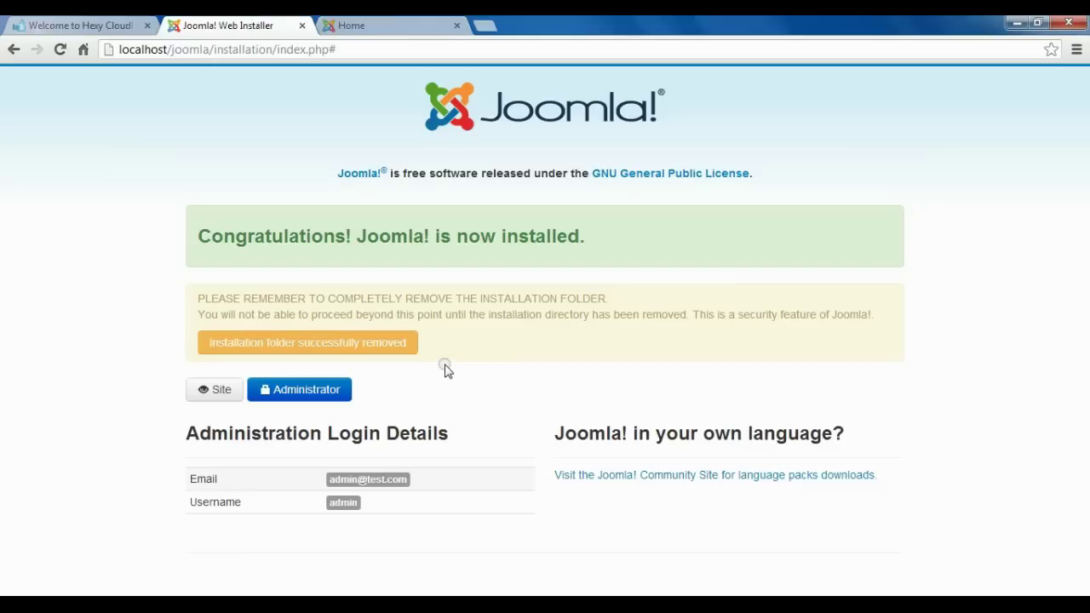
Log in to the Joomla Administrator Control Panel with the default login language.
{"action": "left_click", "coordinate": [304, 391]}
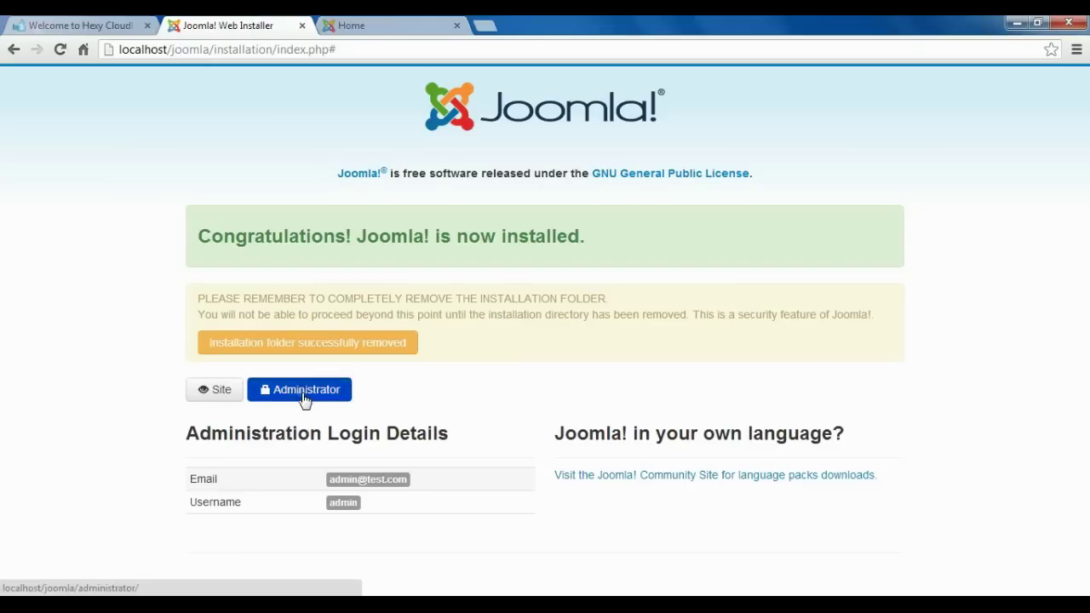
{"action": "left_click", "coordinate": [558, 25]}
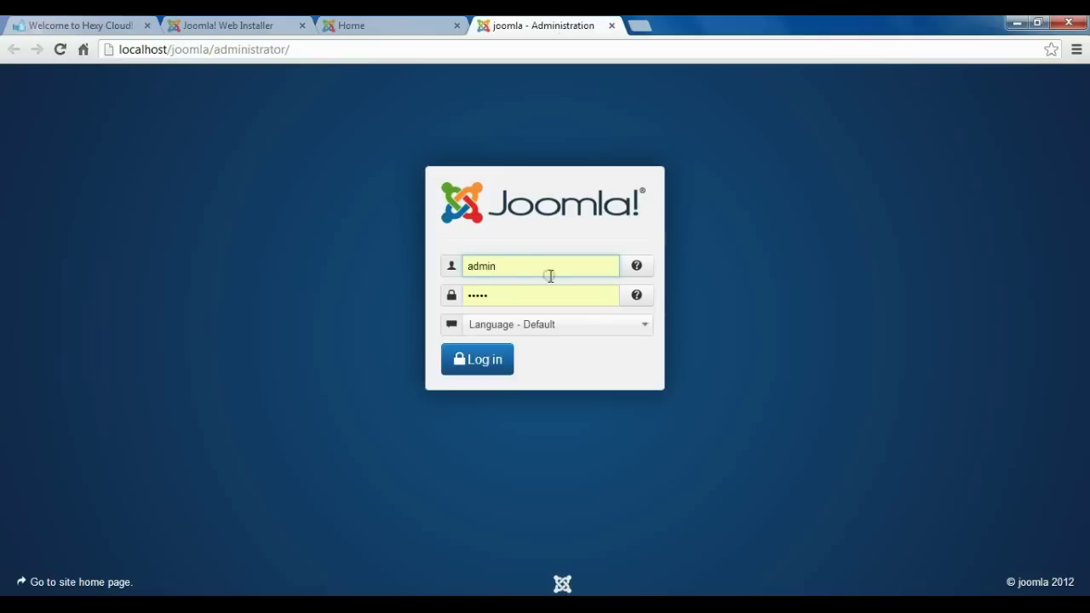
{"action": "left_click", "coordinate": [556, 331]}
{"action": "left_click", "coordinate": [542, 353]}
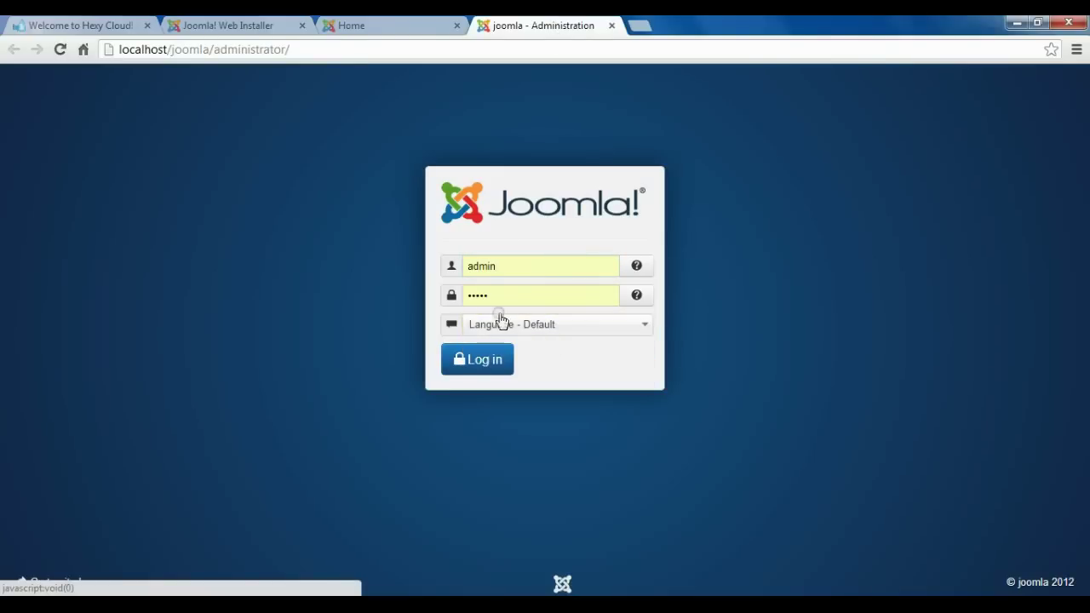
{"action": "left_click", "coordinate": [477, 362]}
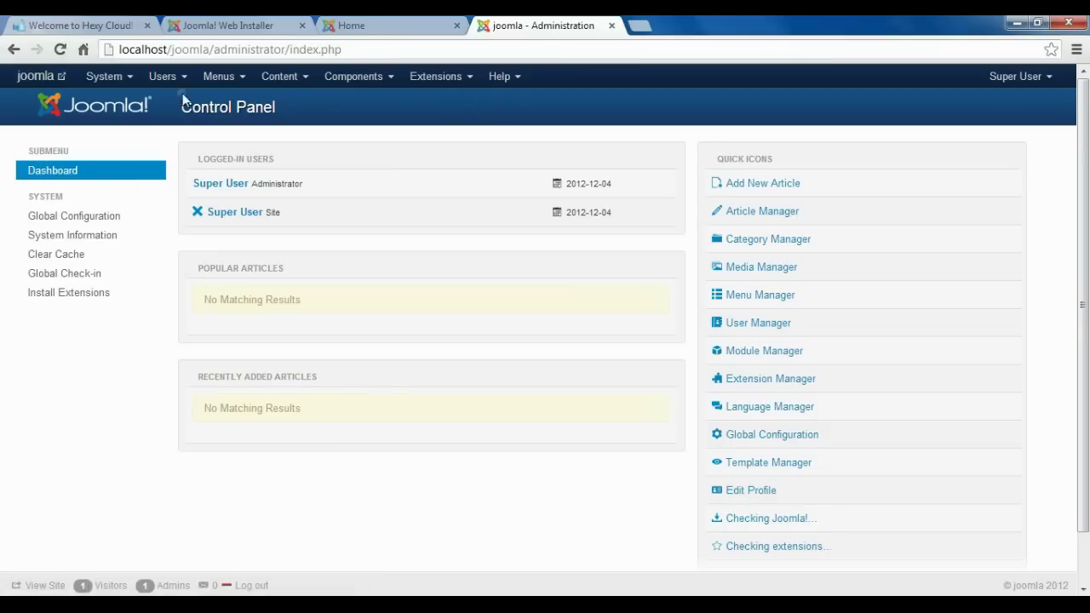
Close the administration, site front-end and installer tabs.
{"action": "left_click", "coordinate": [614, 26]}
{"action": "left_click", "coordinate": [458, 27]}
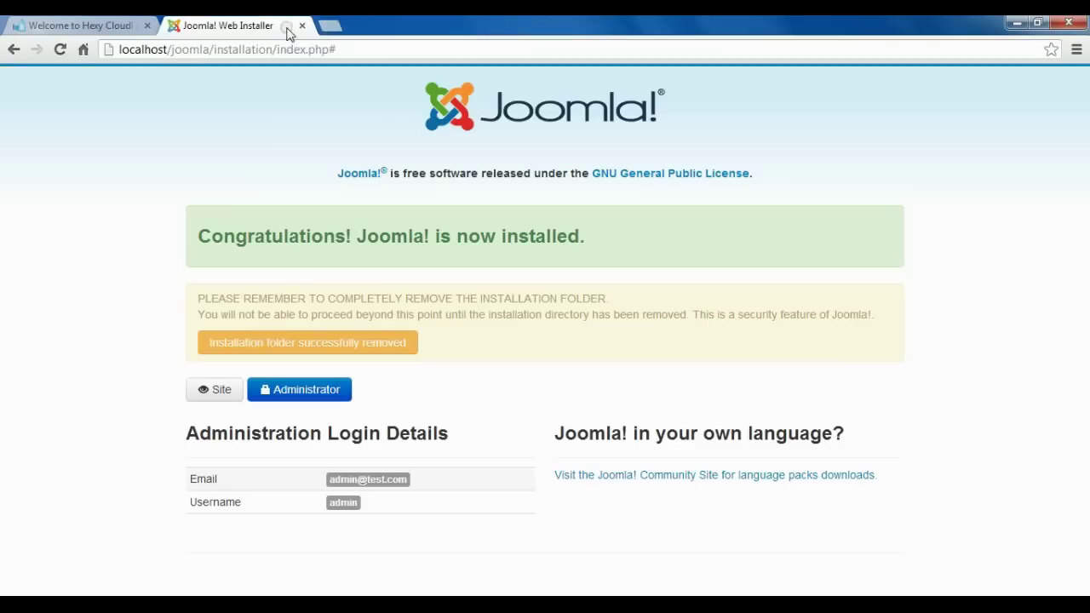
{"action": "left_click", "coordinate": [303, 26]}
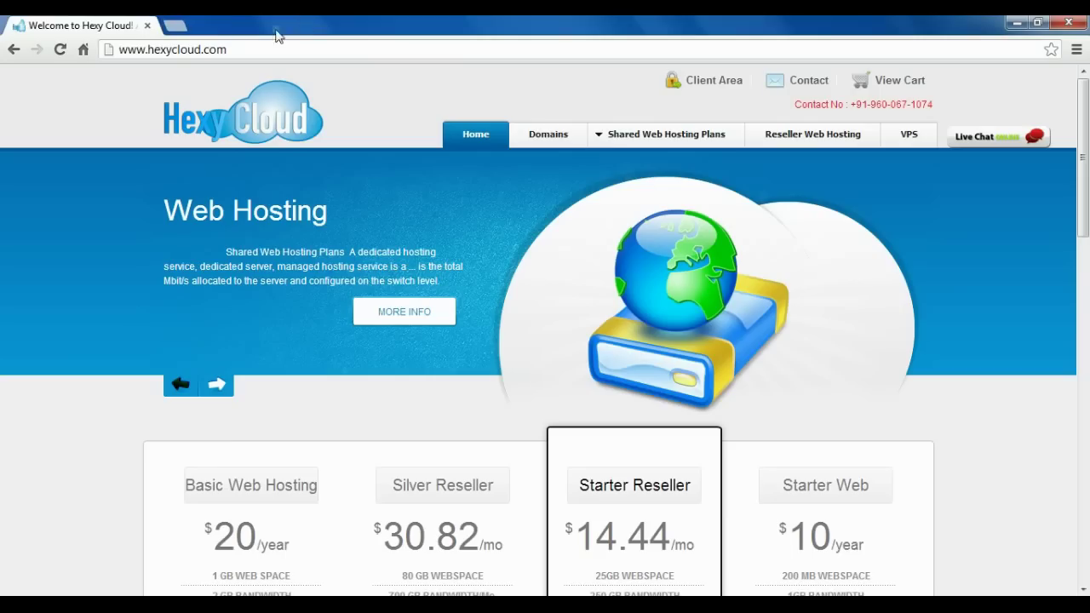